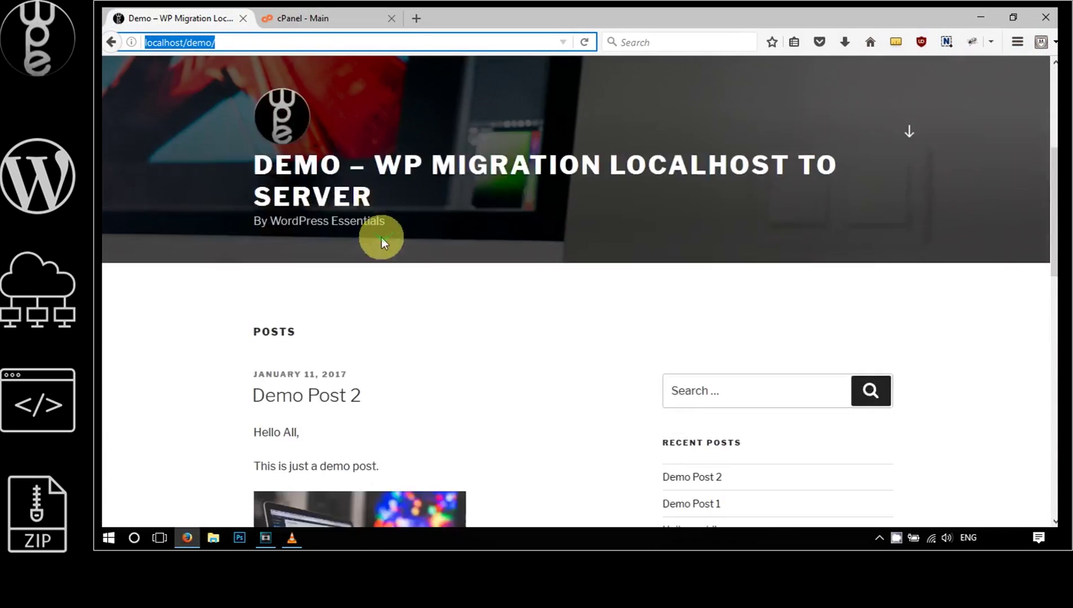
Scroll through the local demo site and highlight 'localhost' in its address
scroll(381, 238, "down", 15)
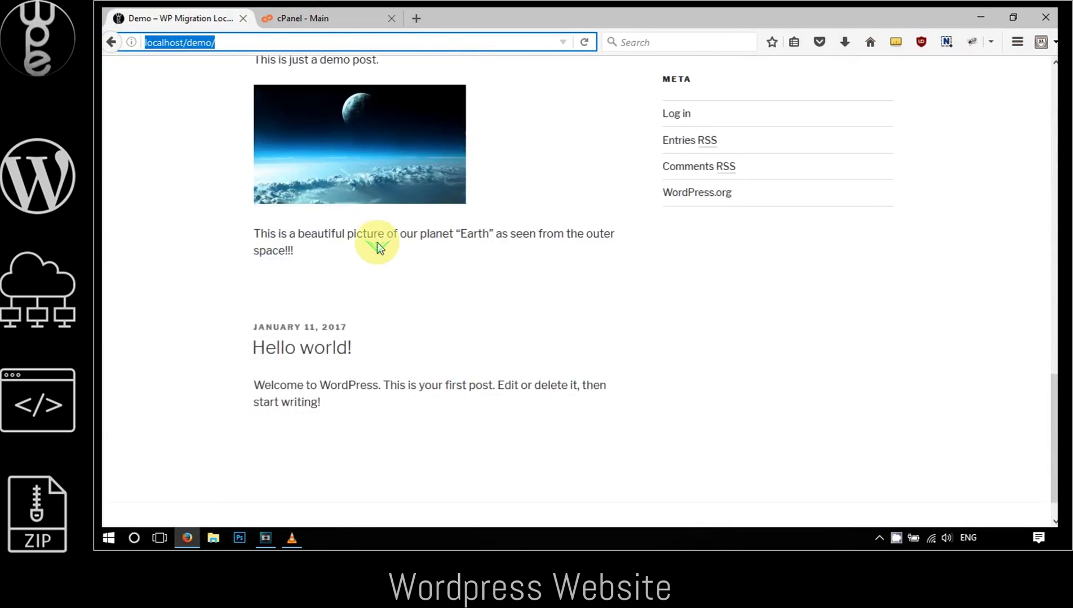
scroll(377, 244, "down", 1)
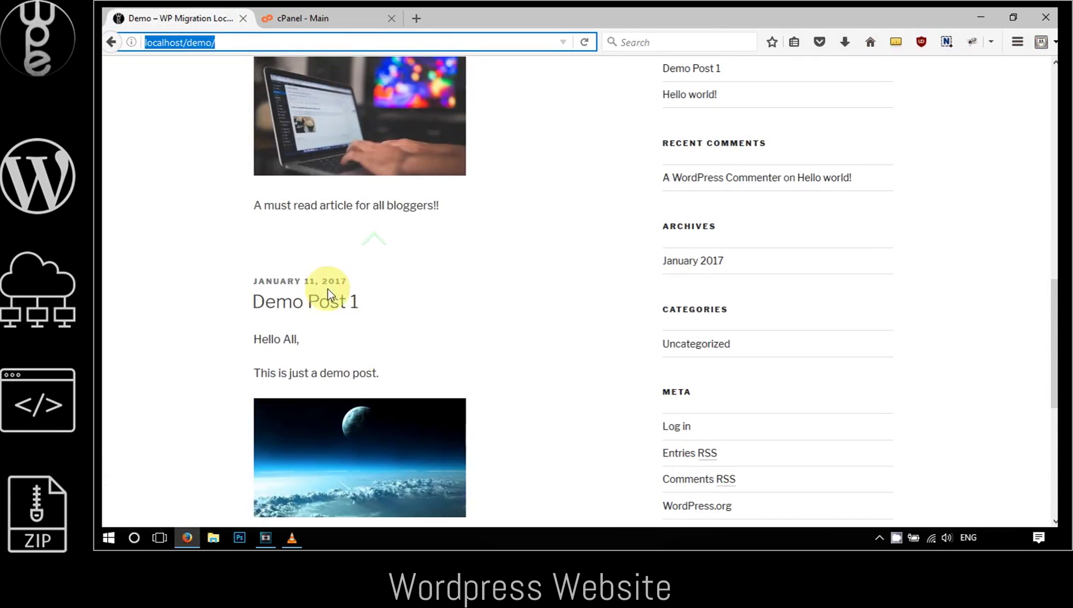
scroll(327, 293, "up", 5)
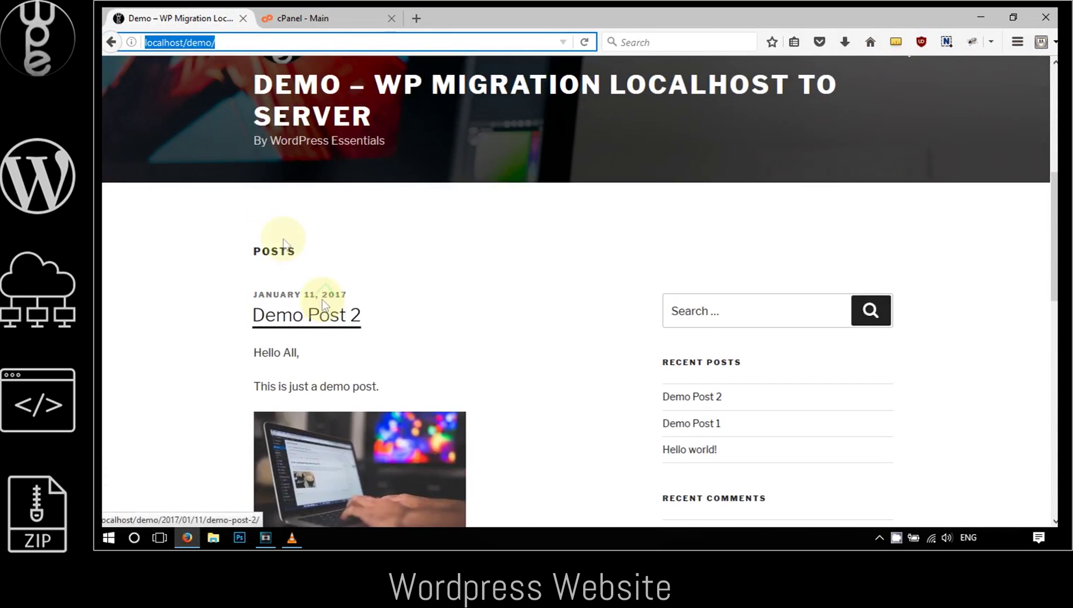
left_click(235, 44)
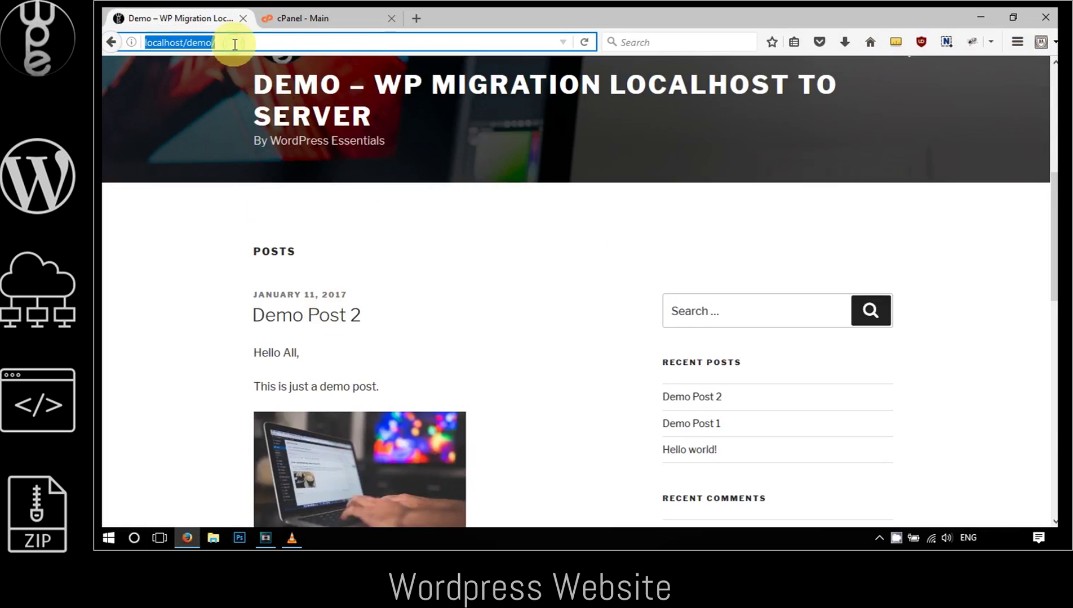
left_click_drag(184, 43, 129, 47)
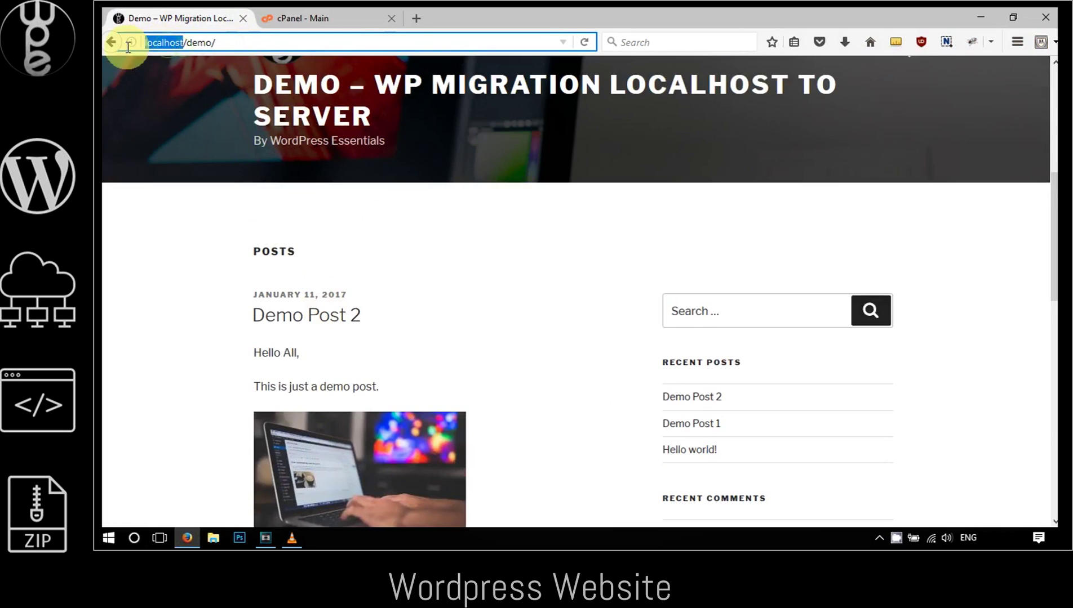
Switch to the GoDaddy cPanel dashboard and scroll down through it
left_click(880, 539)
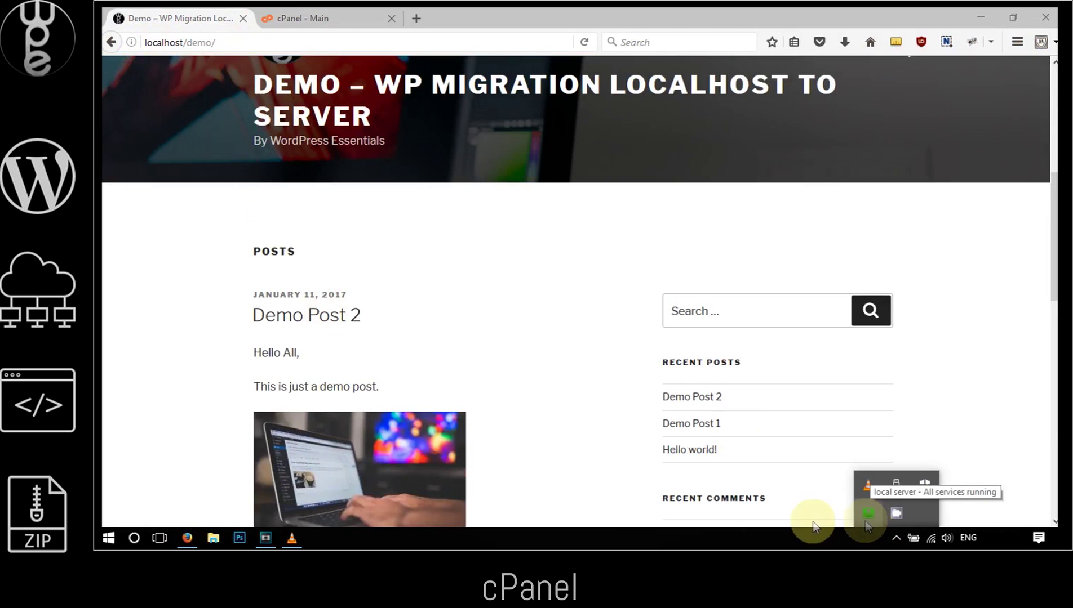
left_click(298, 20)
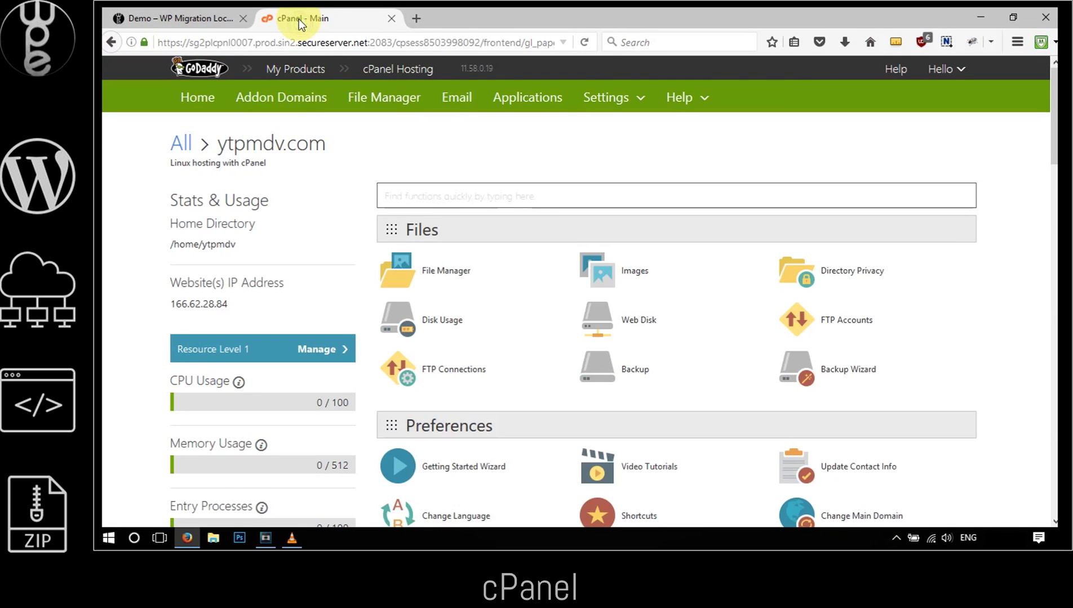
scroll(433, 130, "down", 8)
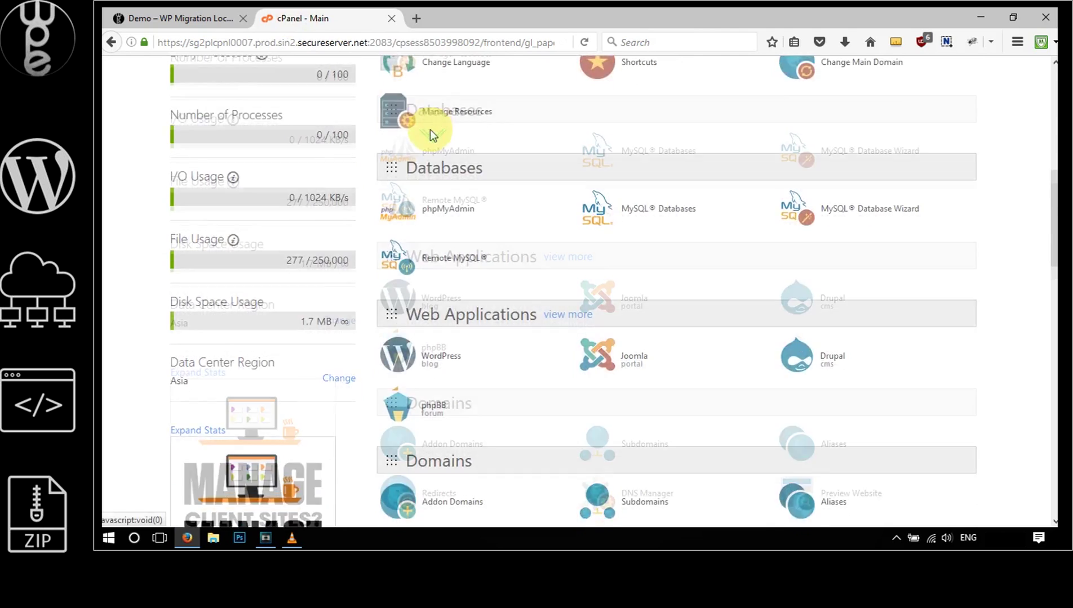
scroll(430, 130, "down", 3)
left_click(981, 17)
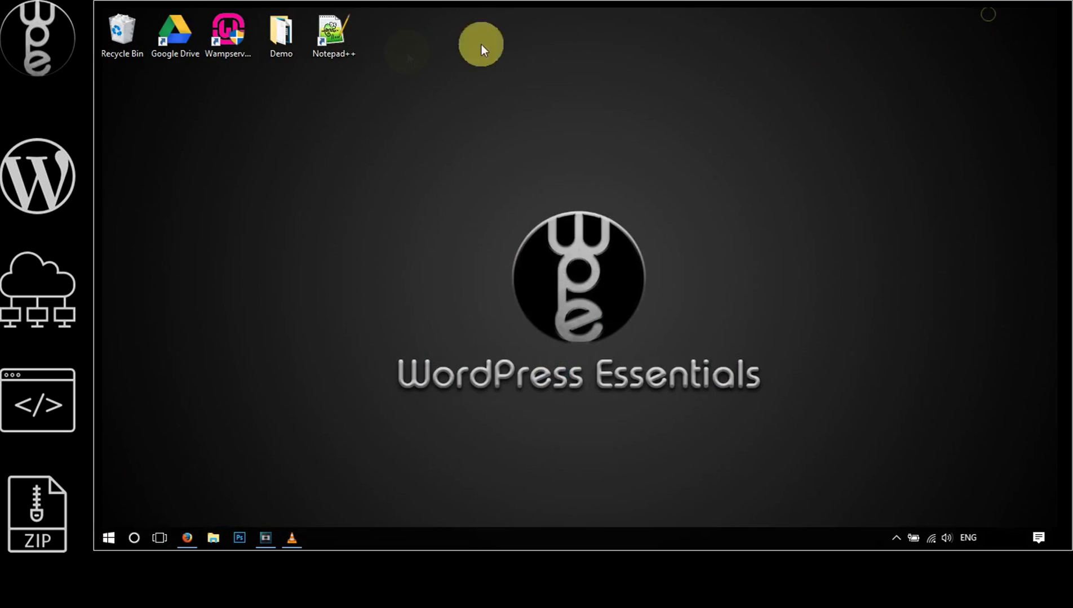
double_click(335, 44)
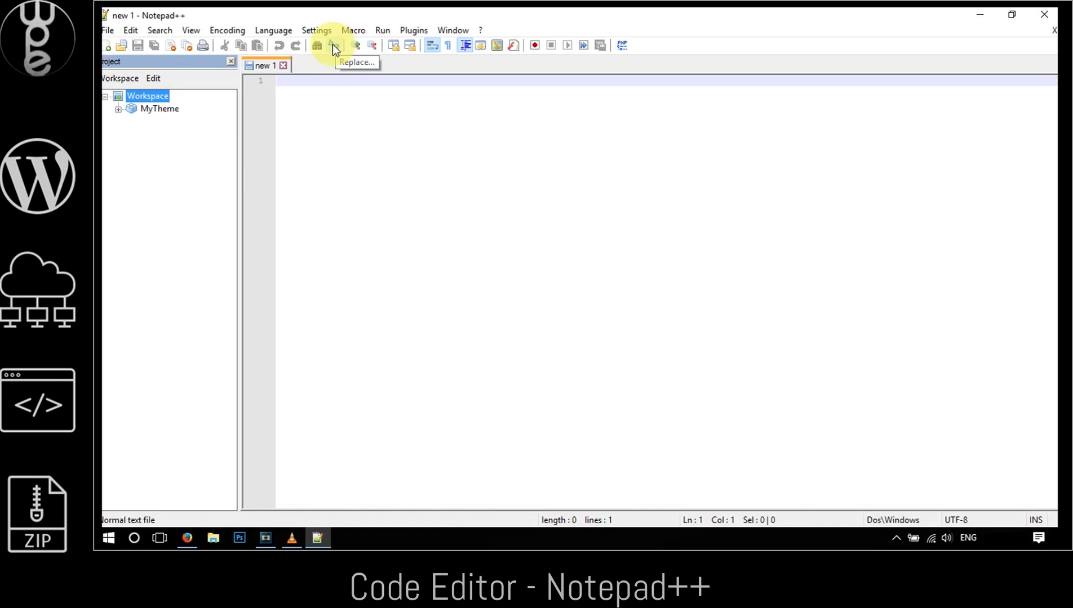
key("ctrl+f")
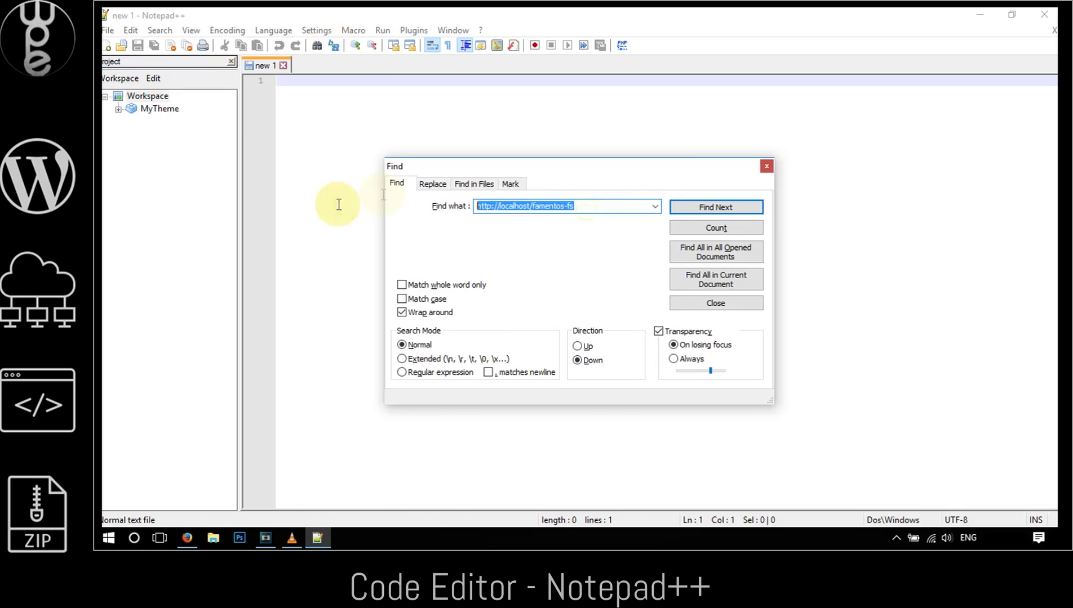
left_click(425, 183)
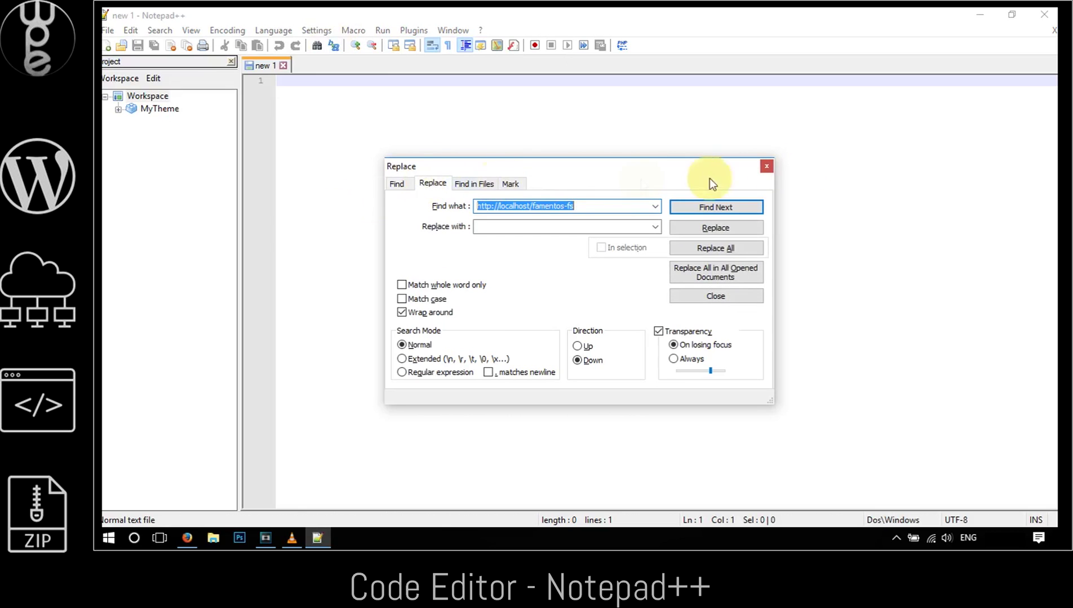
left_click(766, 166)
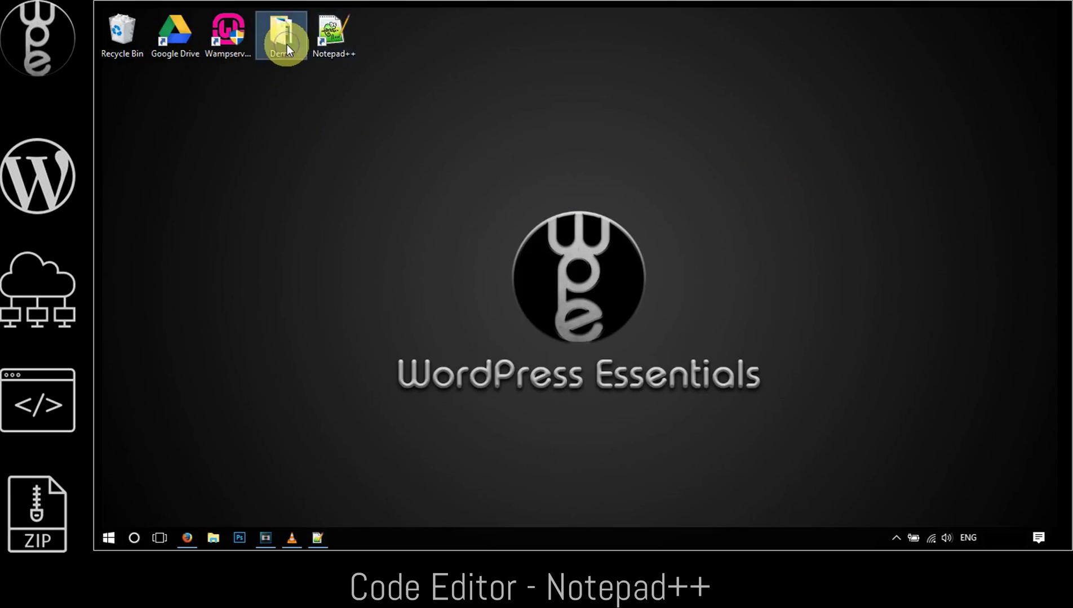
right_click(287, 44)
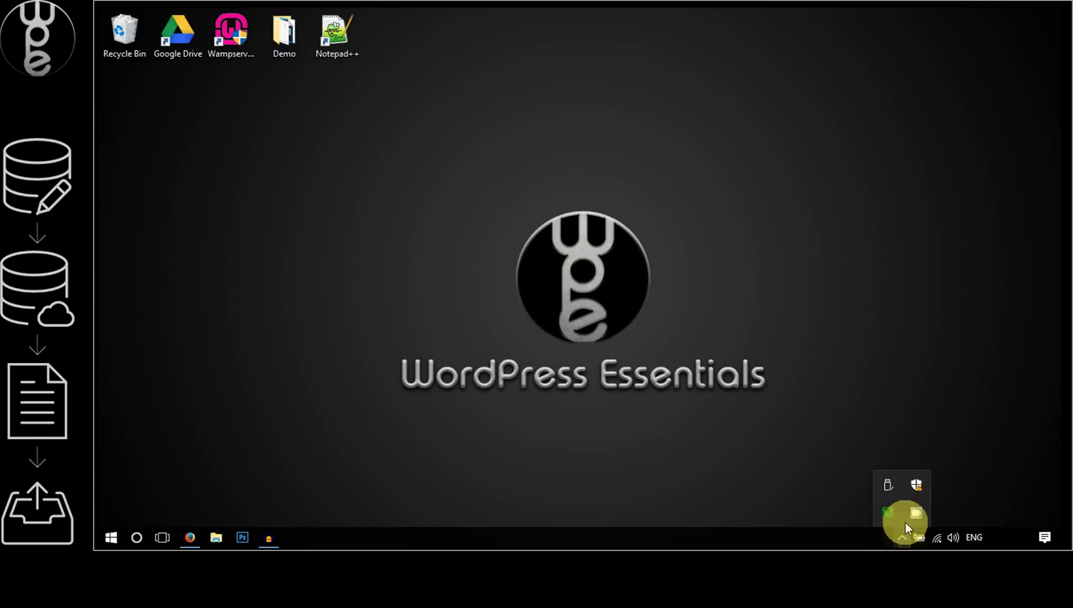
Launch phpMyAdmin from the WampServer tray menu, log in, and open the demo database
left_click(889, 514)
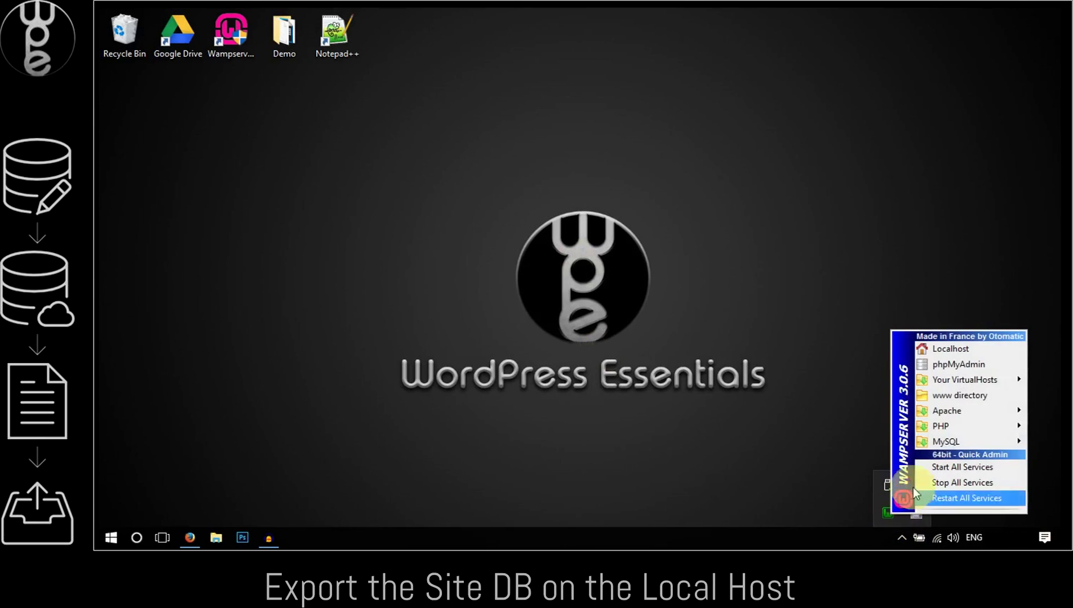
left_click(937, 366)
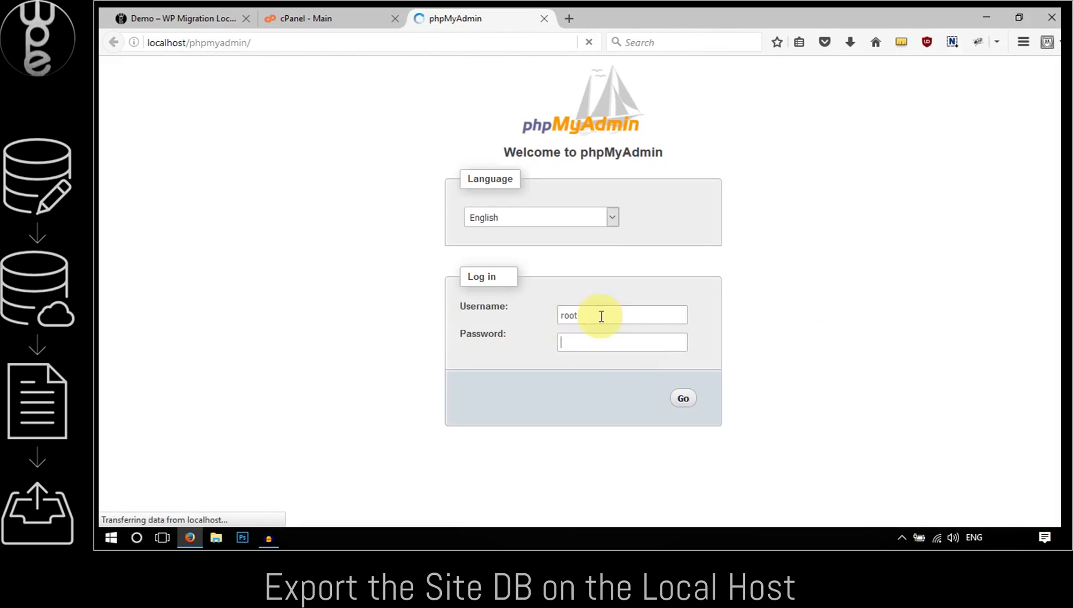
left_click(684, 399)
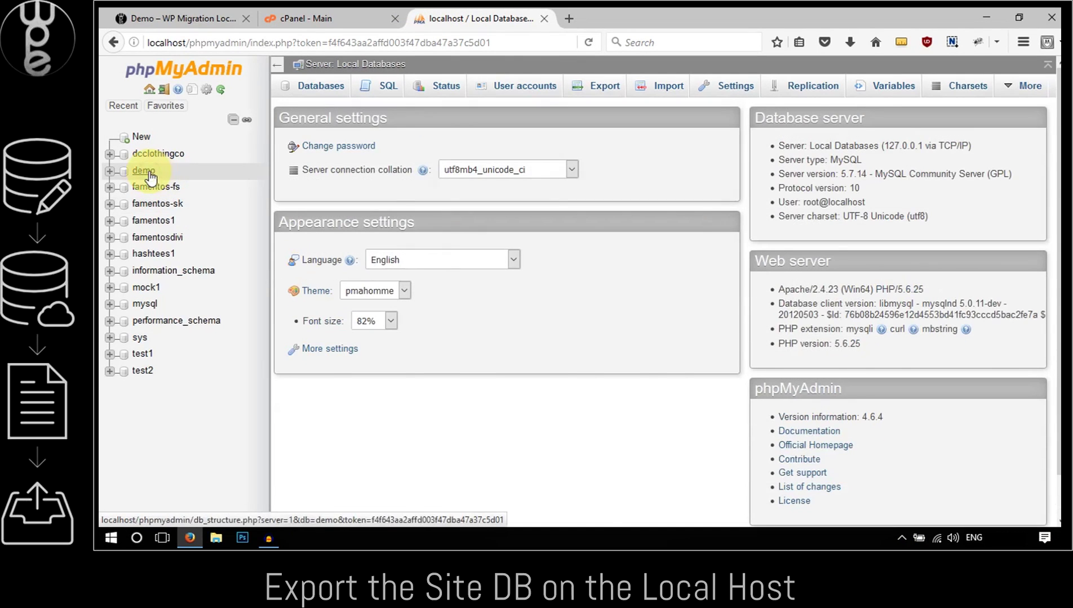
left_click(150, 174)
Set up a Custom export of the demo database with file name template 'demodb'
left_click(539, 99)
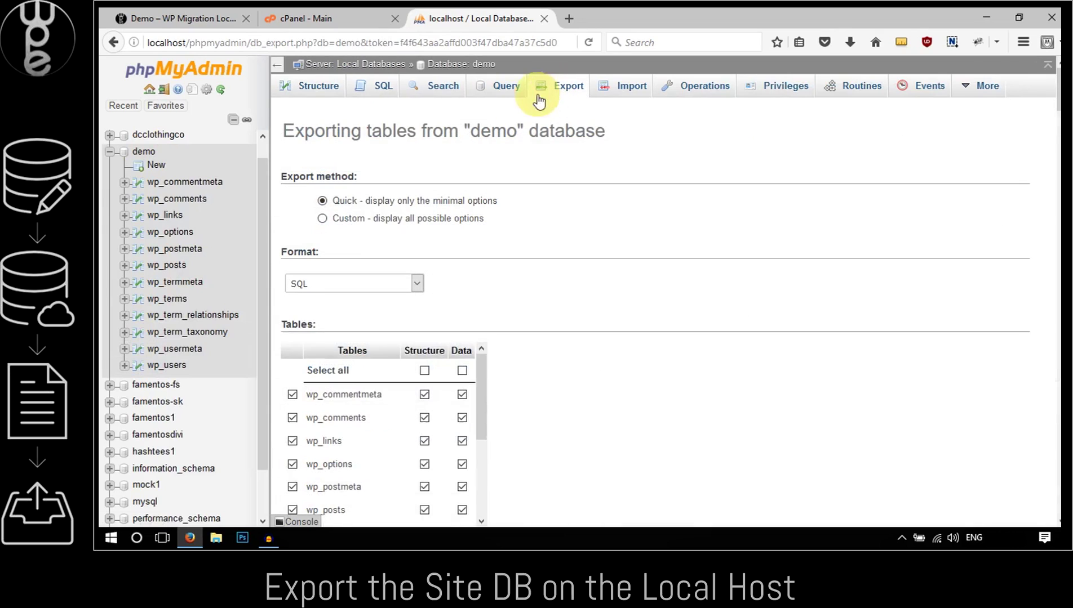
left_click(322, 219)
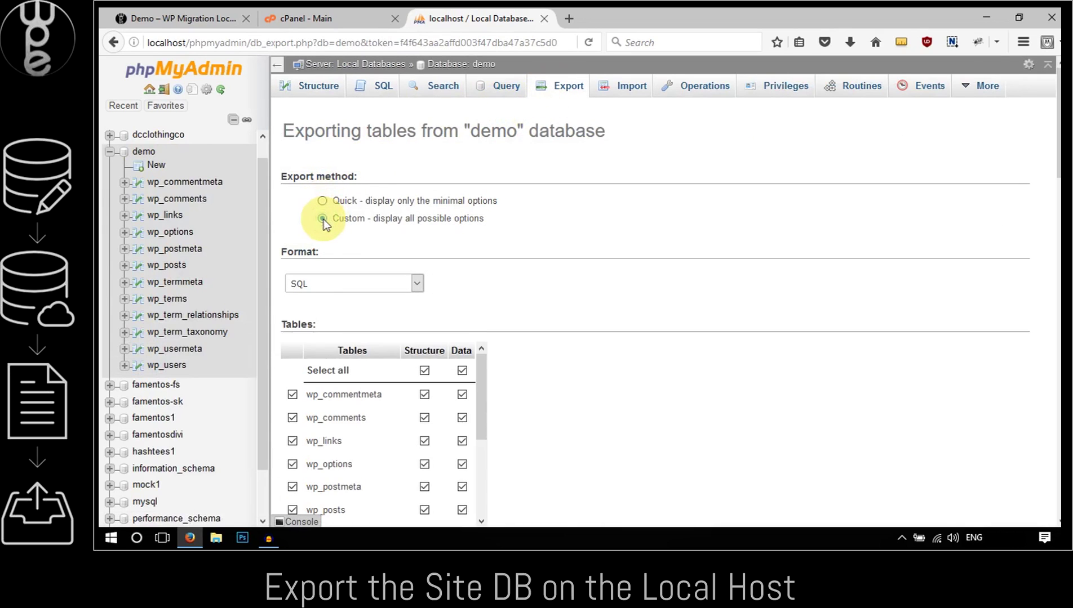
scroll(396, 215, "down", 10)
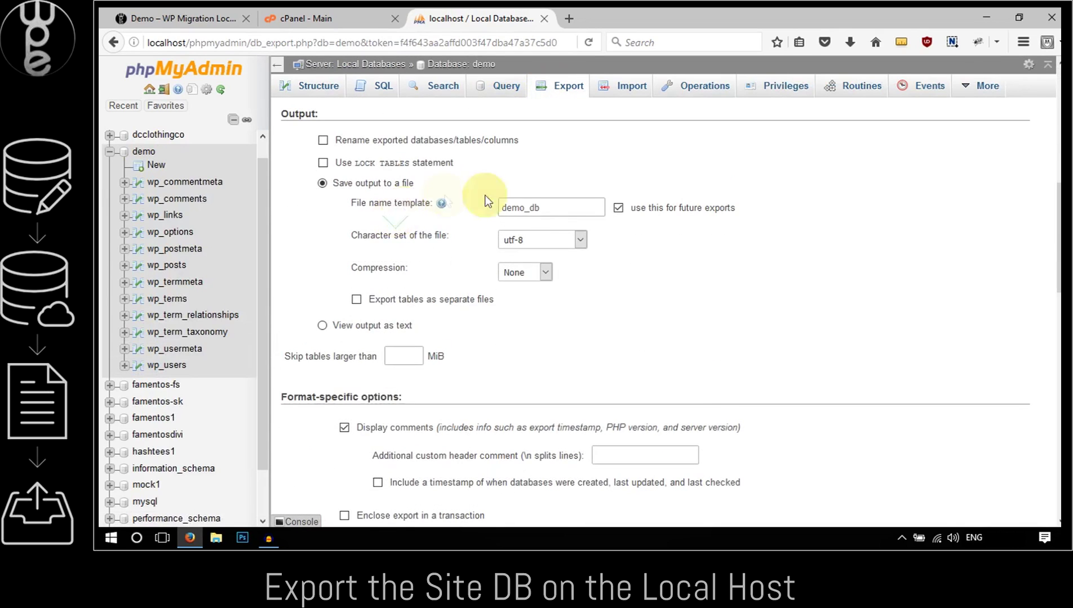
left_click_drag(548, 207, 408, 207)
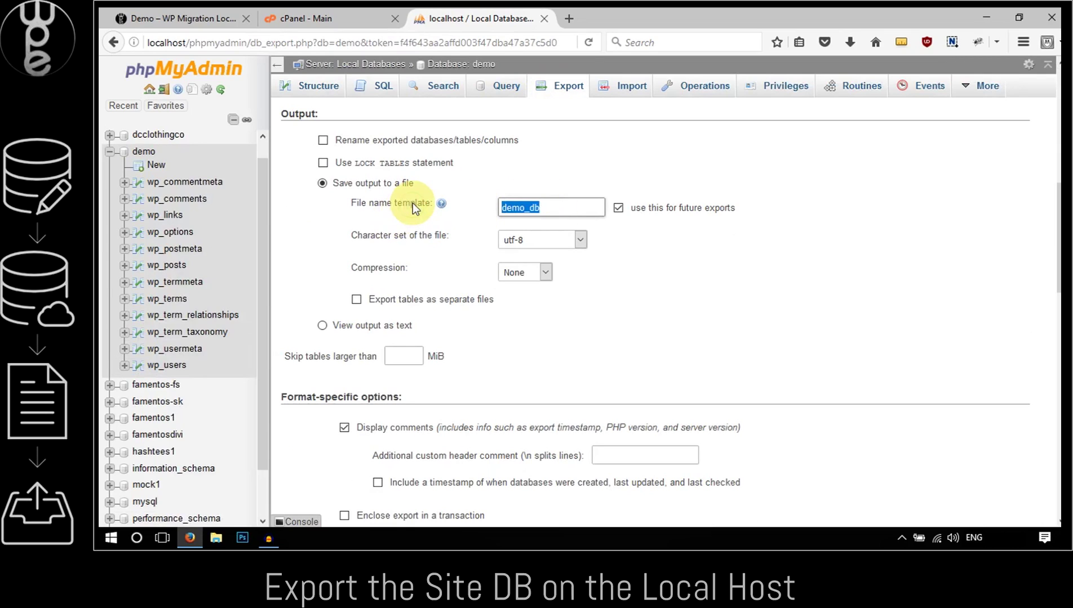
type("demodb")
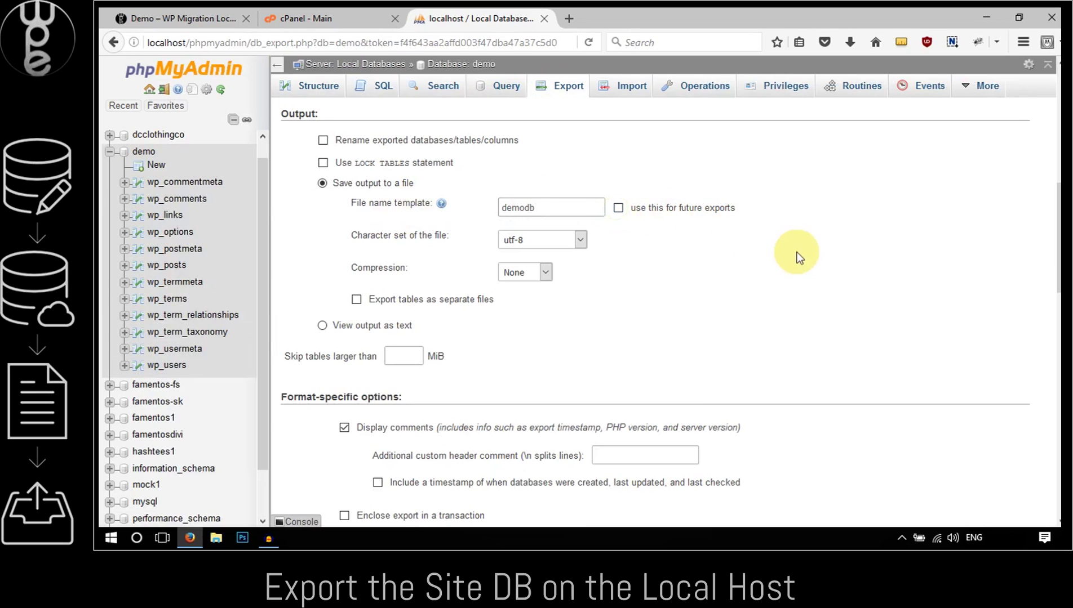
scroll(794, 253, "down", 7)
scroll(796, 259, "down", 6)
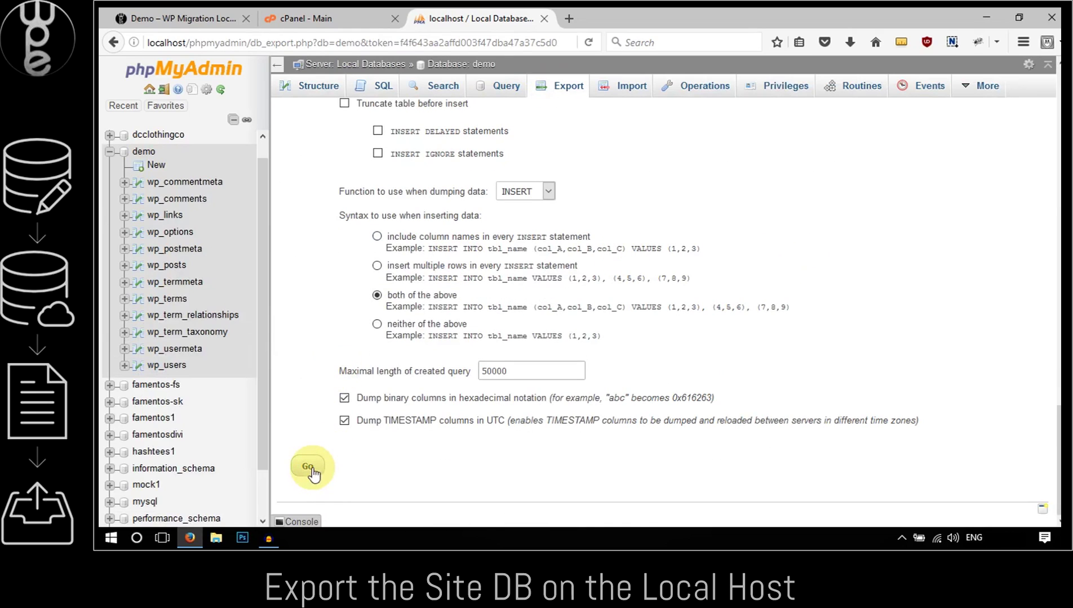
Run the export, save demodb.sql, and open its folder from the downloads list
left_click(309, 467)
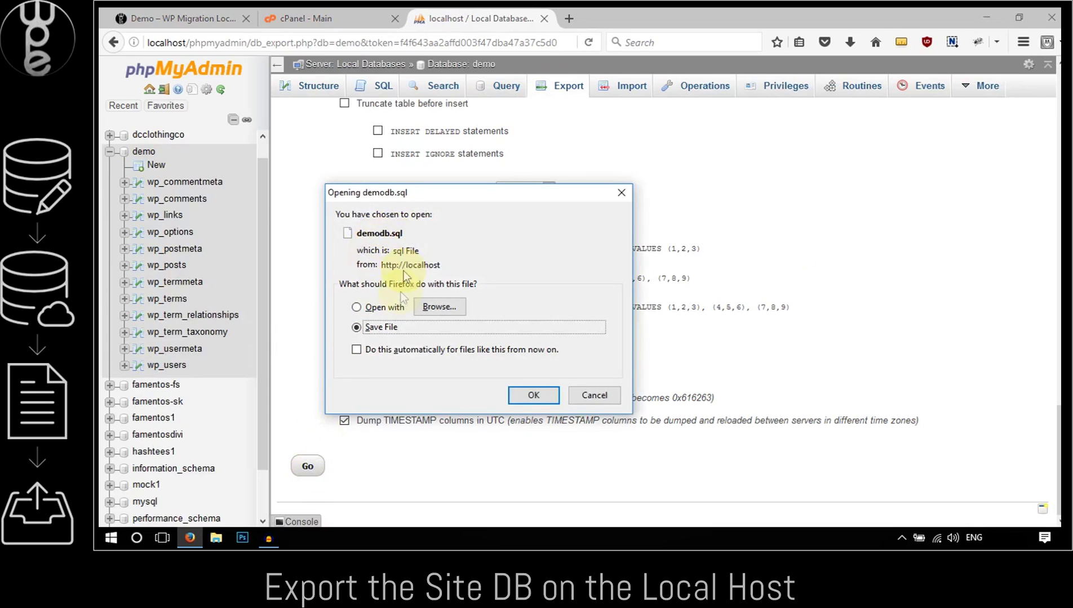
left_click(526, 400)
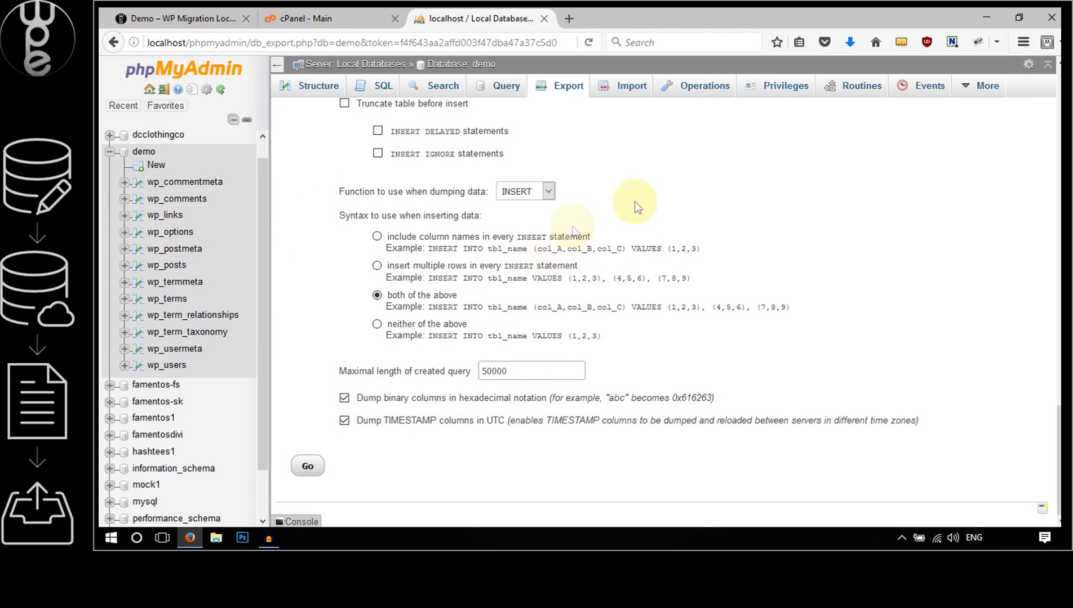
left_click(849, 45)
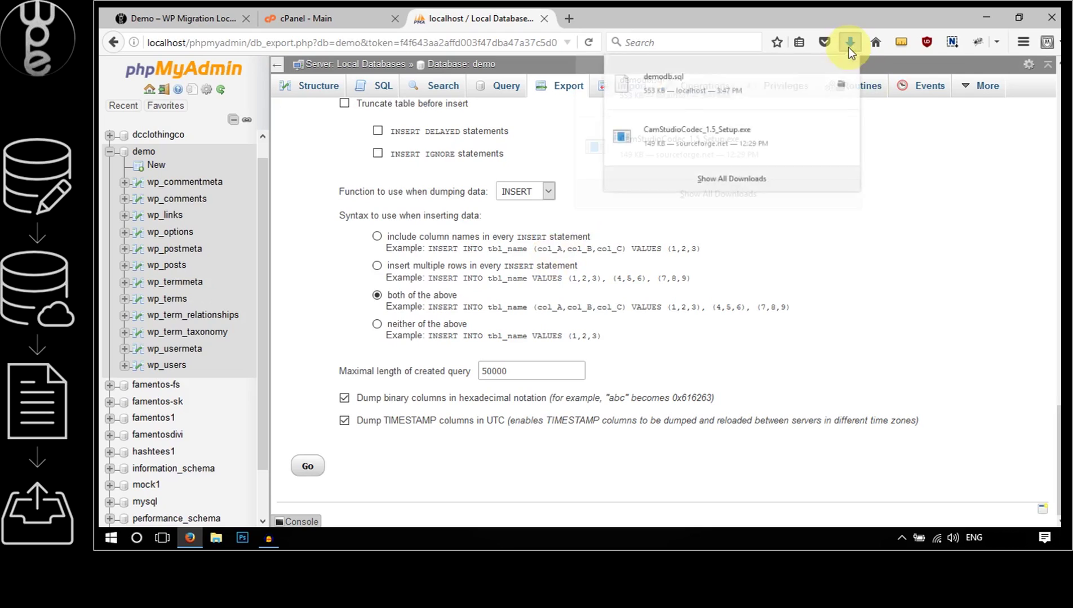
left_click(841, 88)
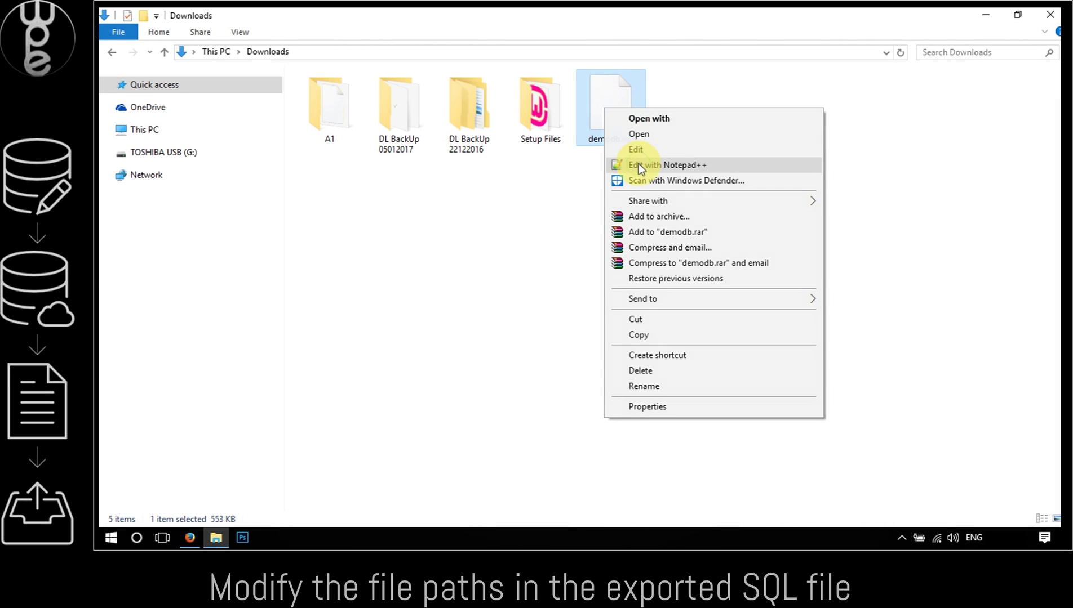
left_click(639, 164)
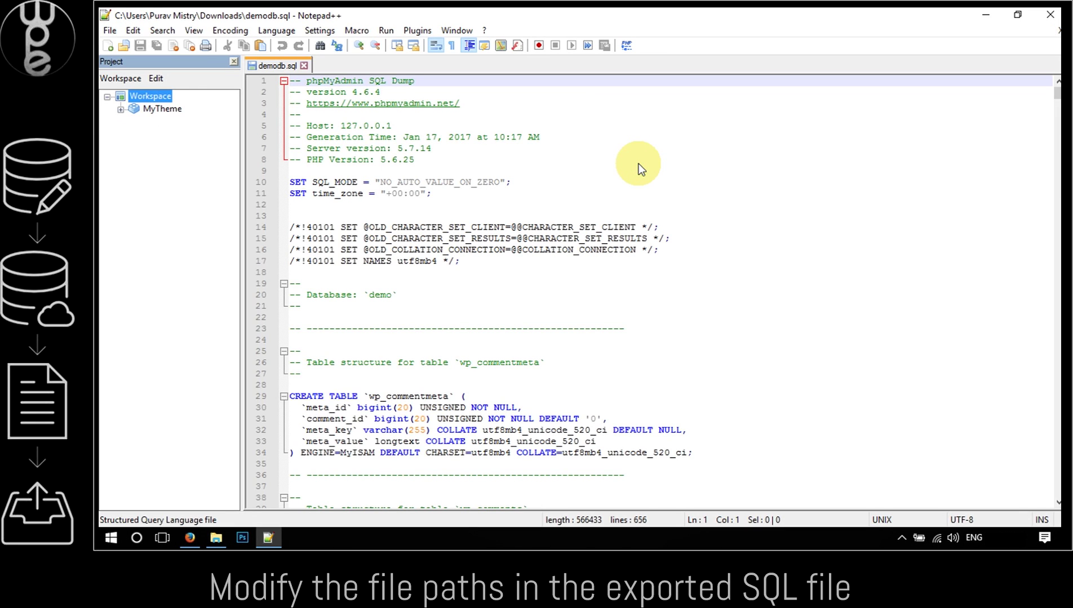
left_click(487, 102)
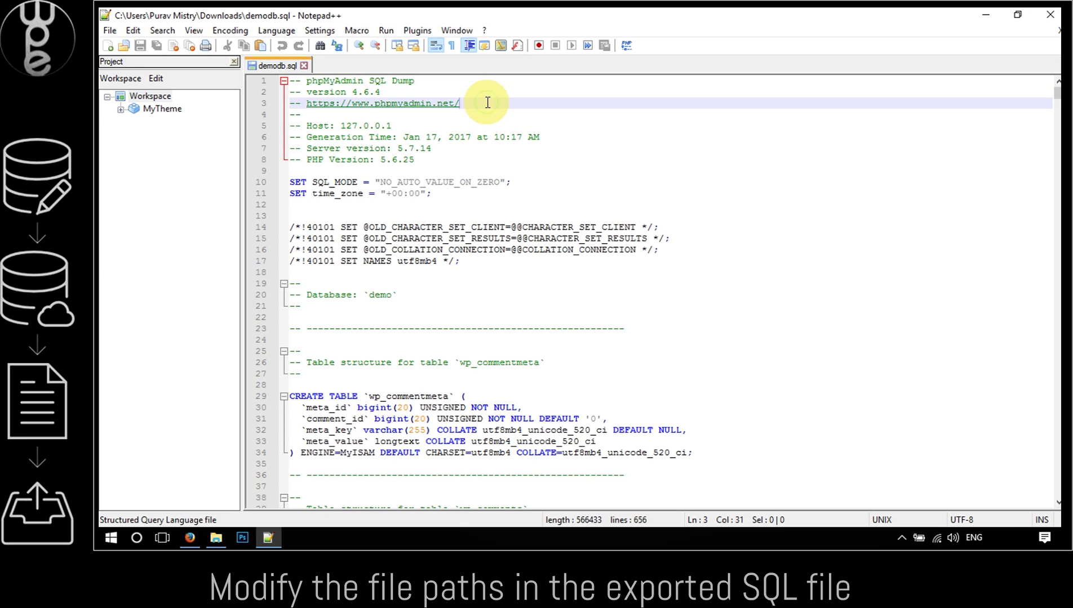
key("ctrl+f")
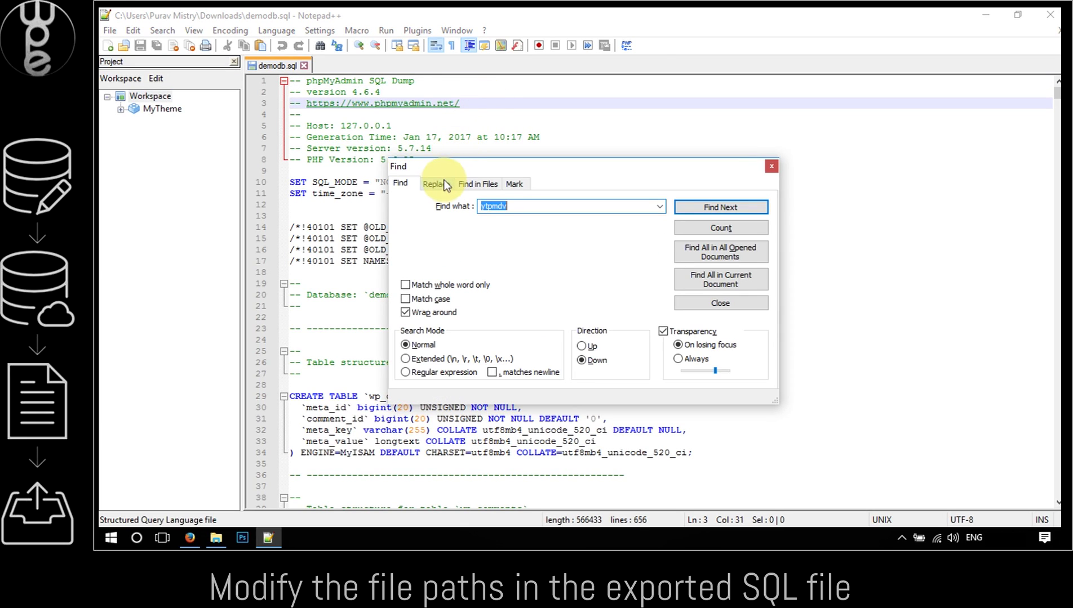
left_click(443, 184)
double_click(525, 210)
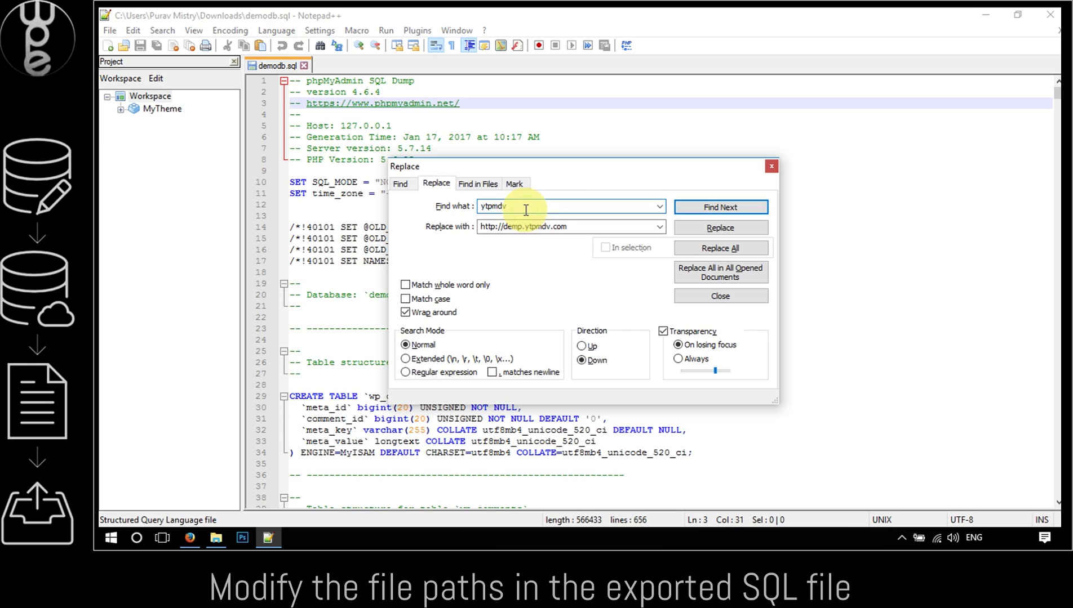
type("ht")
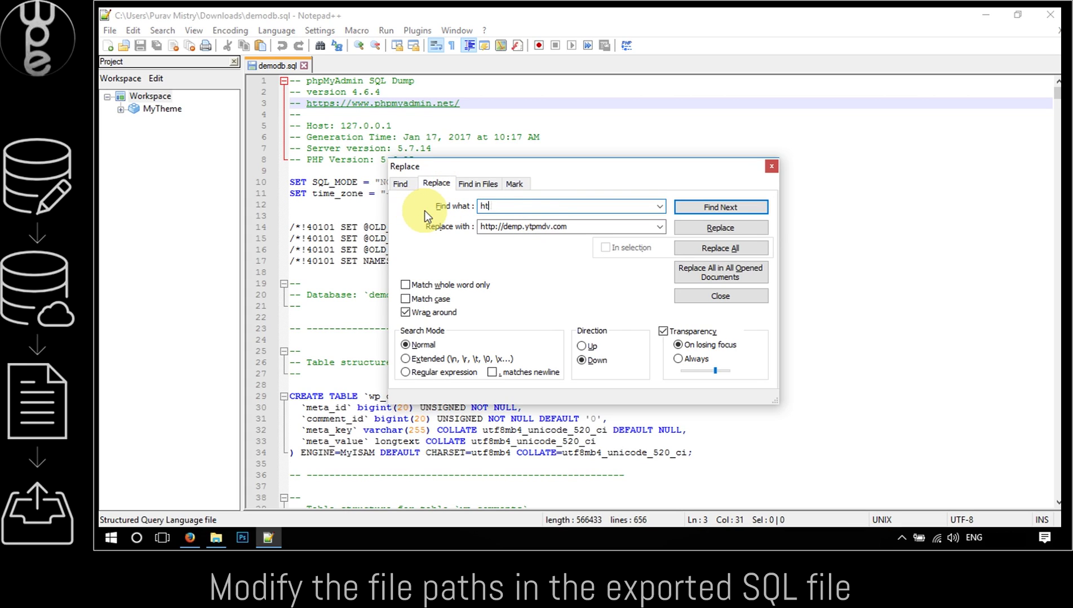
type("tp://localhost/demo")
left_click_drag(575, 226, 459, 230)
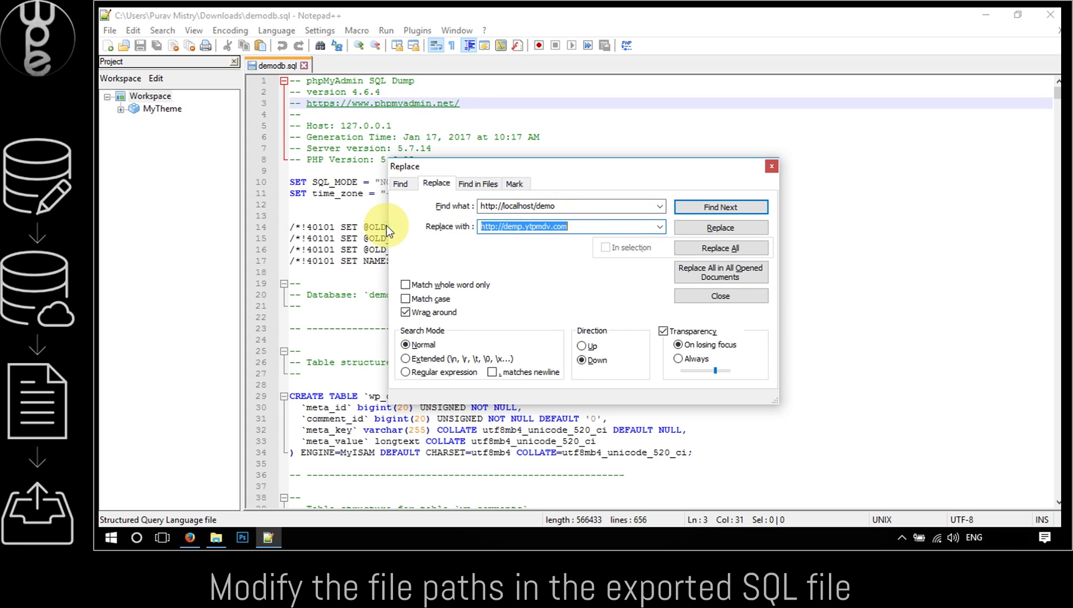
type("http")
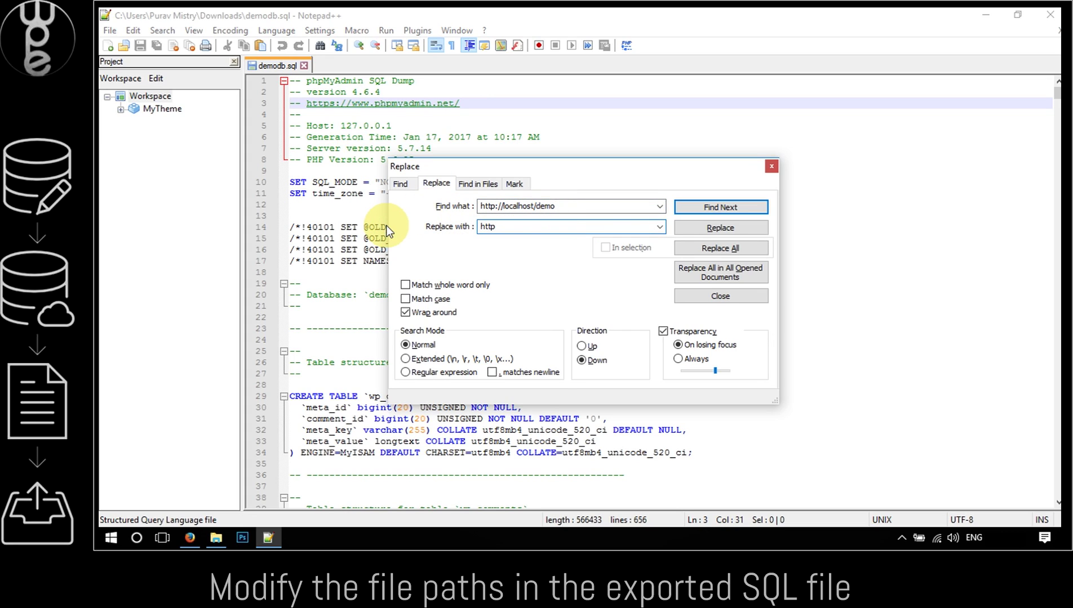
type("://demo.ytpmdv.com")
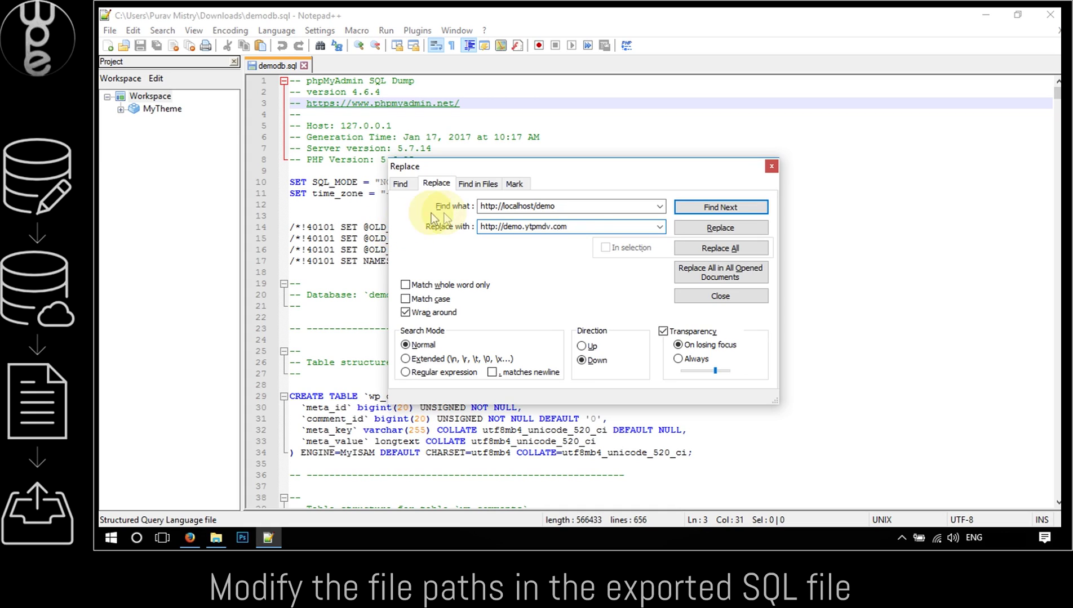
double_click(559, 207)
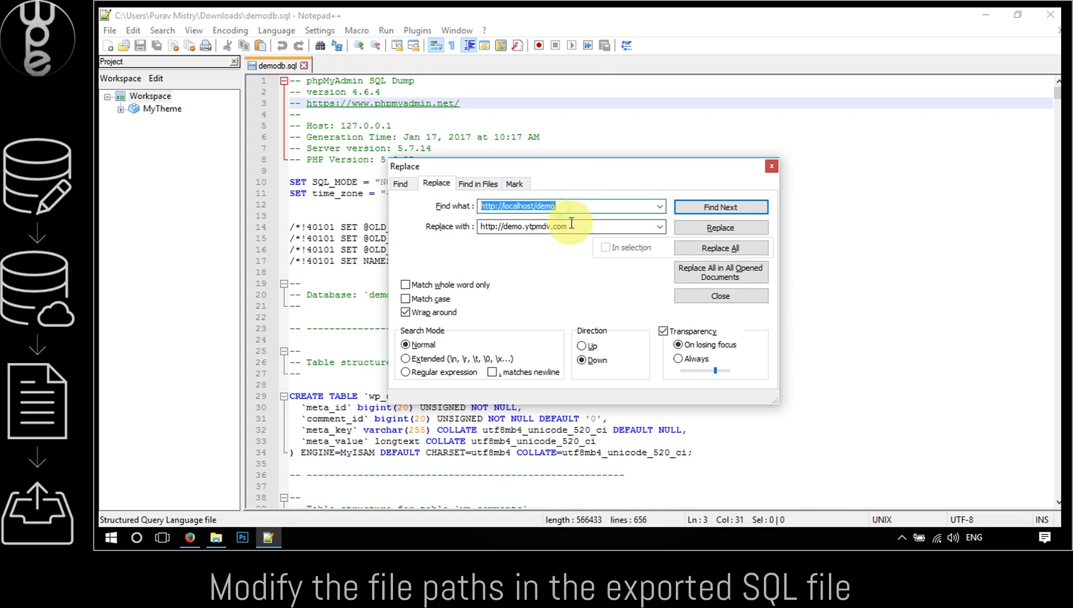
double_click(571, 225)
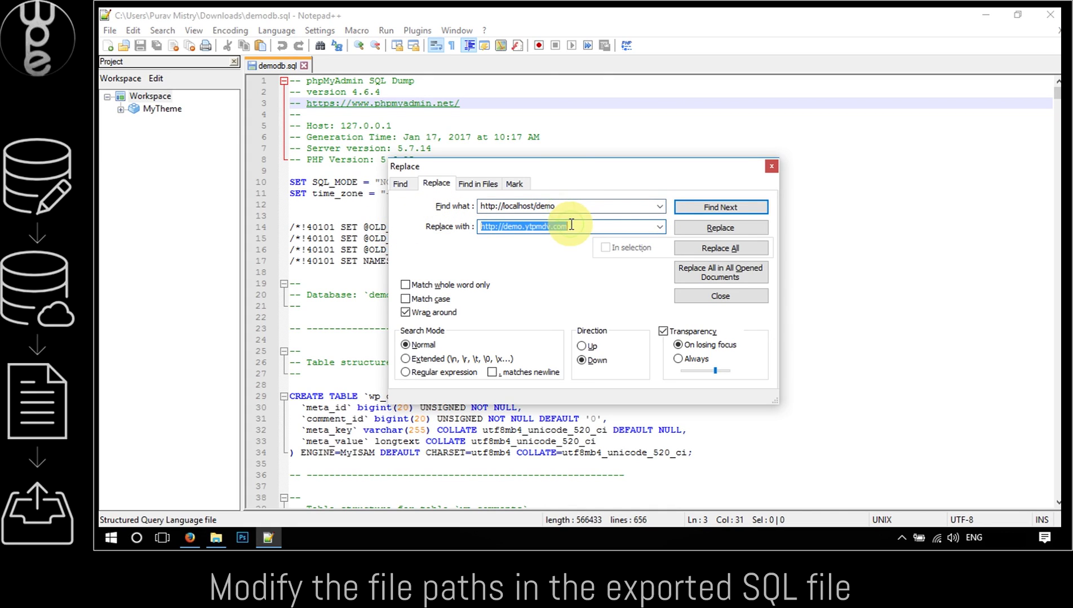
left_click(712, 247)
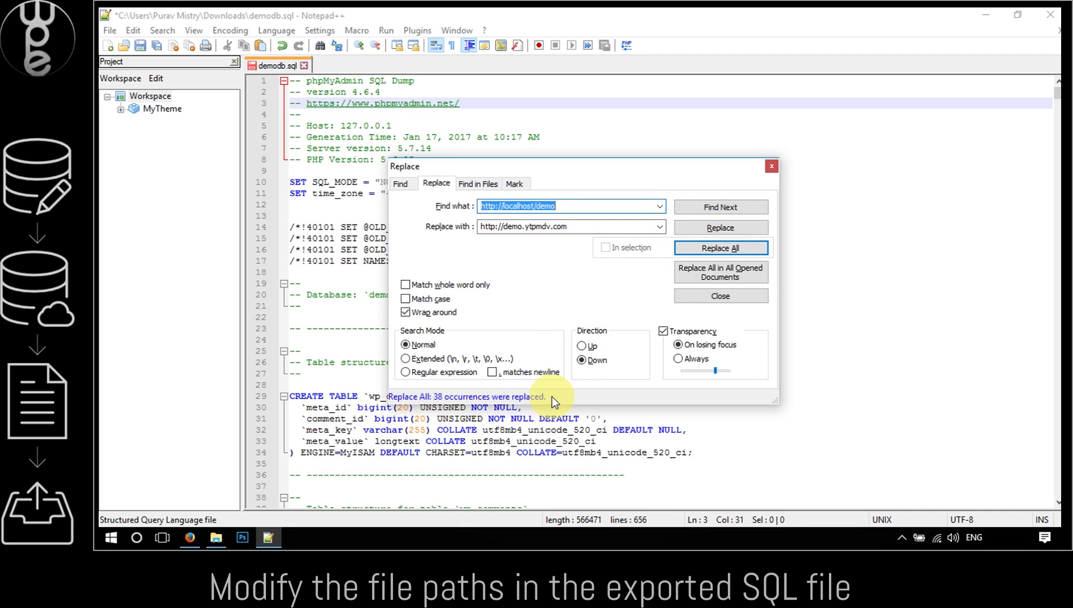
Save demodb.sql, exit Notepad++, and bring the cPanel page back to front
left_click(770, 166)
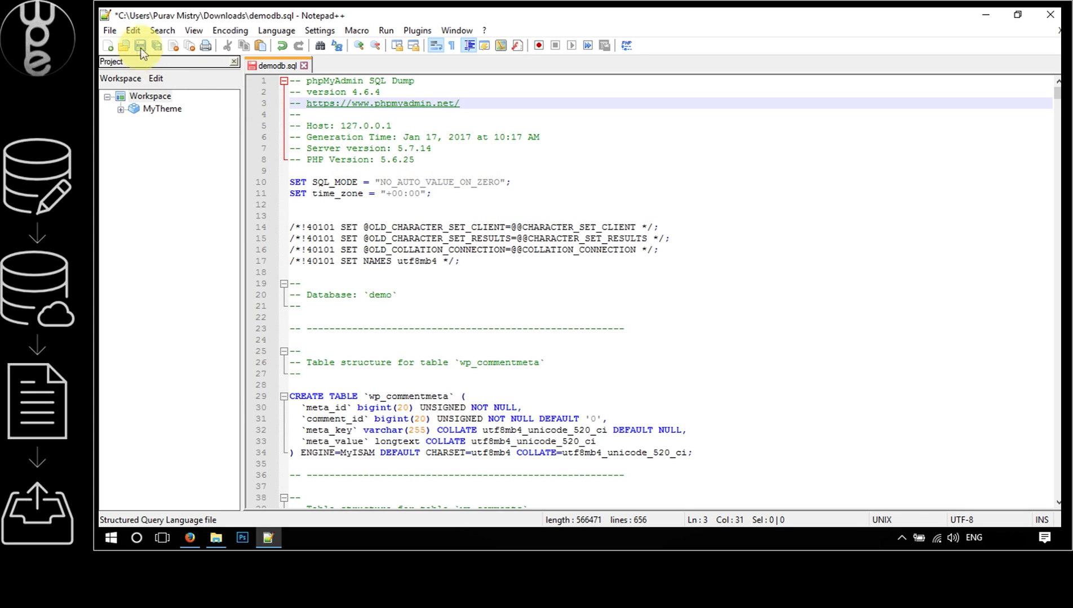
left_click(111, 31)
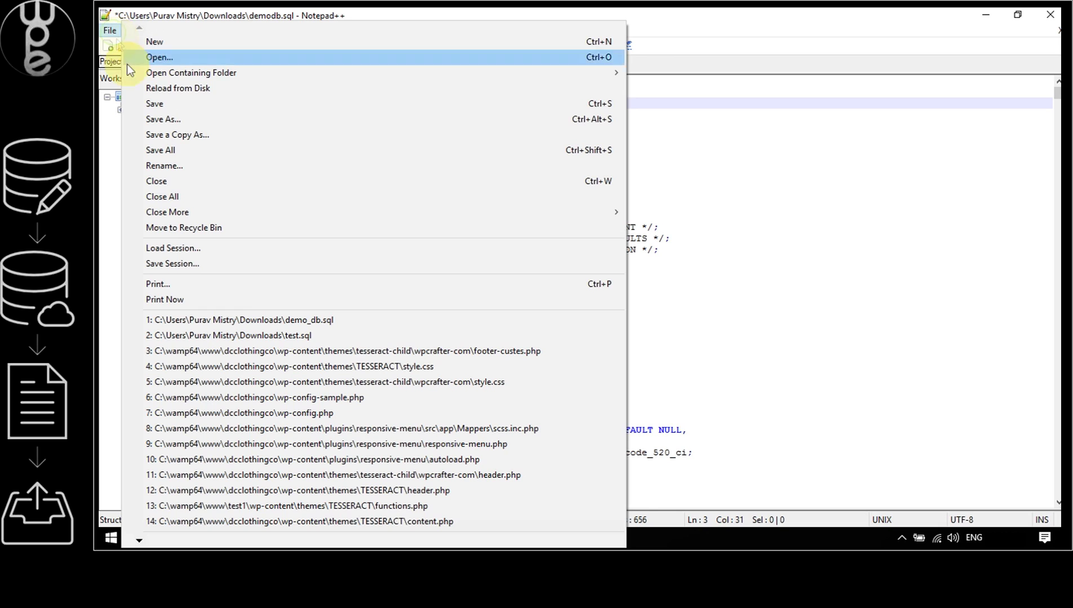
left_click(151, 104)
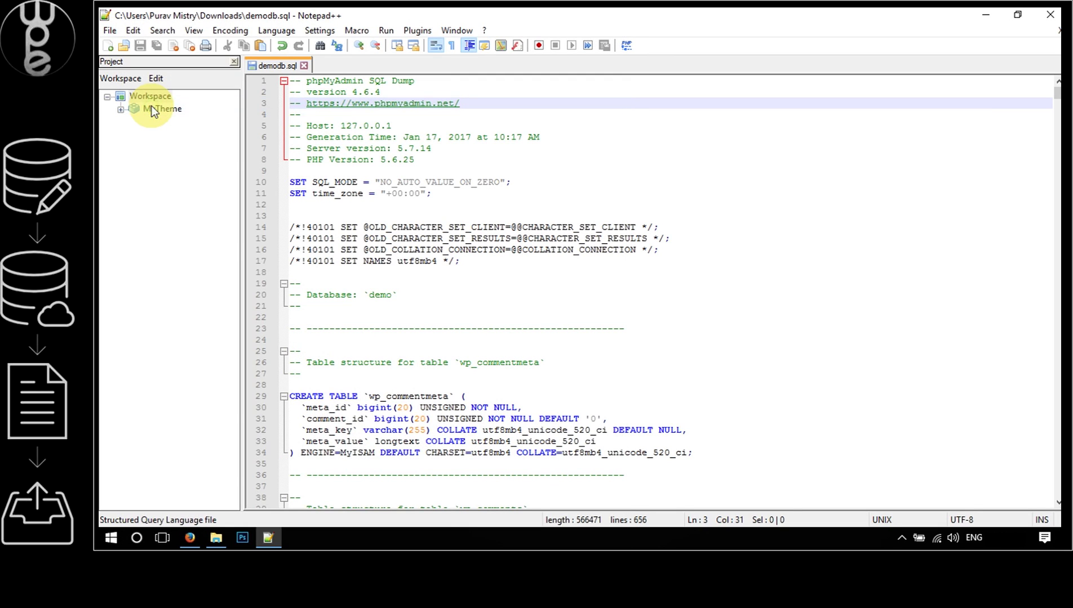
left_click(305, 66)
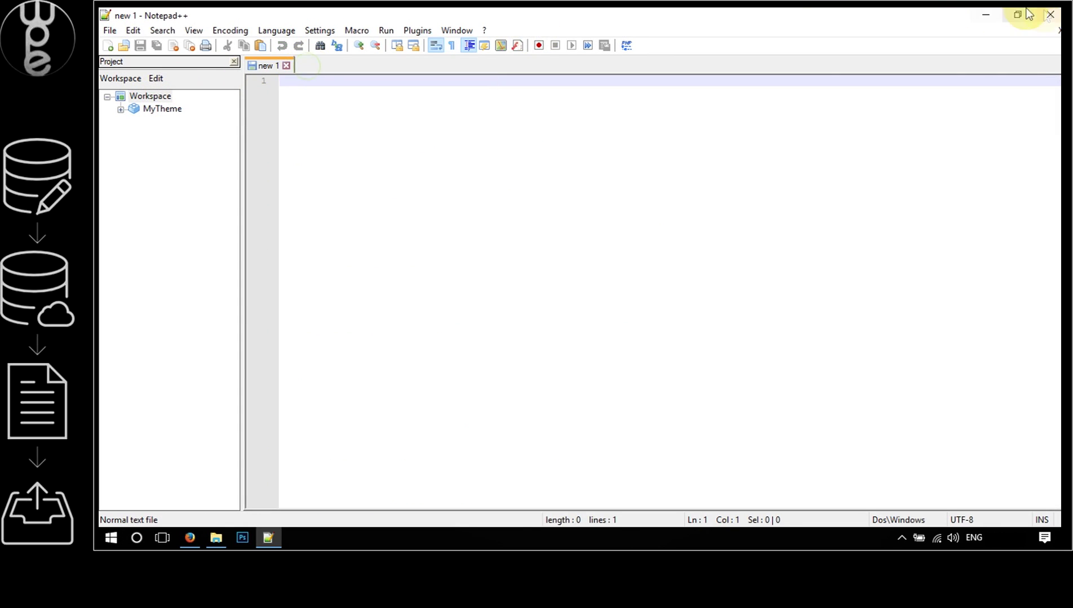
left_click(1049, 14)
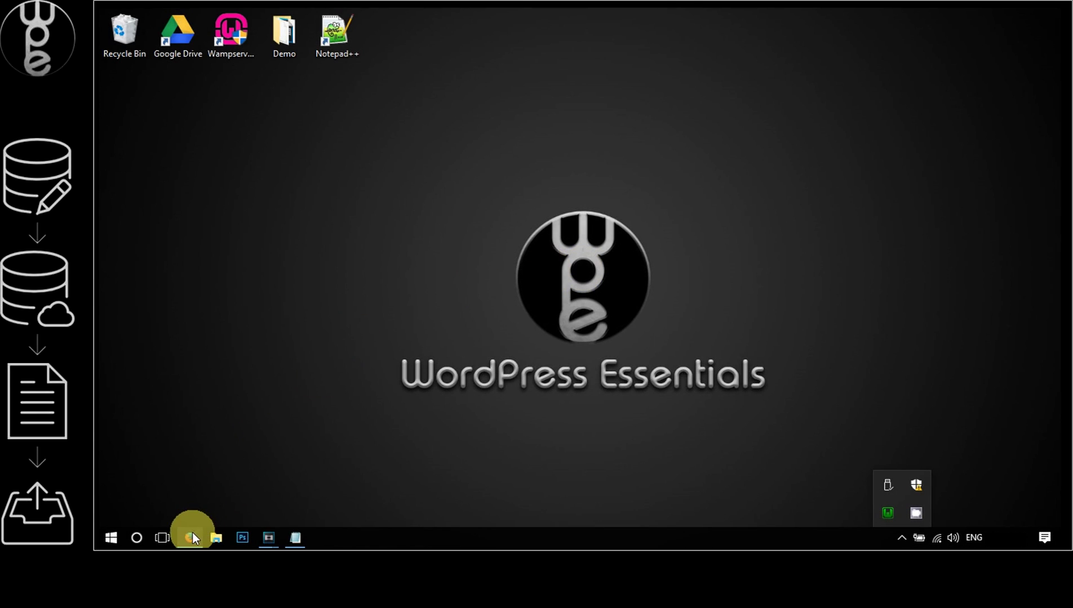
left_click(192, 535)
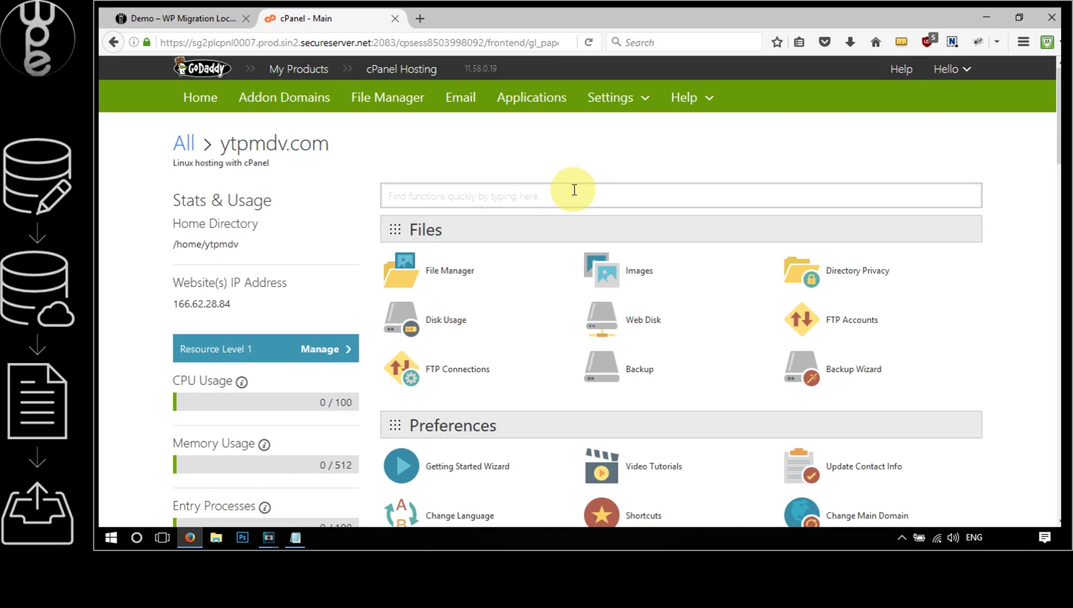
On cPanel's MySQL Databases page, create the database 'db_migrationdemo' and go back
middle_click(572, 192)
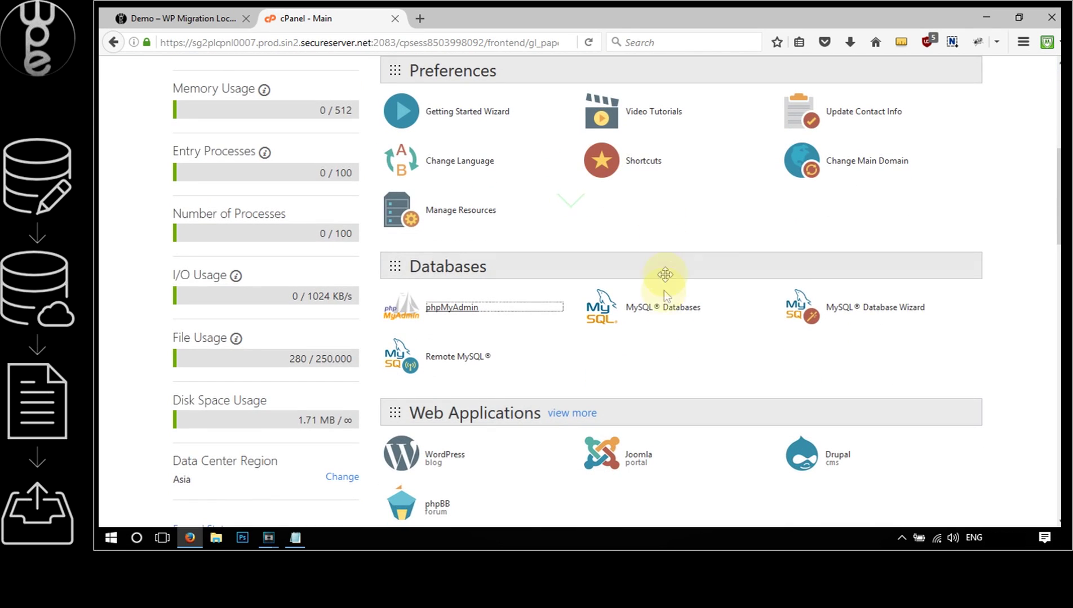
left_click(662, 310)
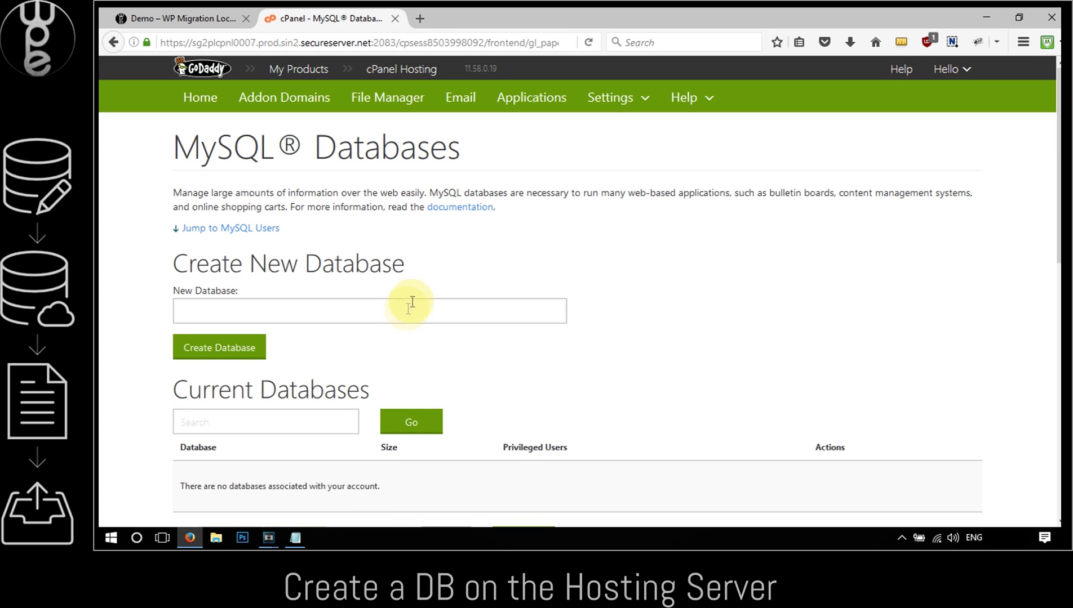
left_click(406, 311)
type("db")
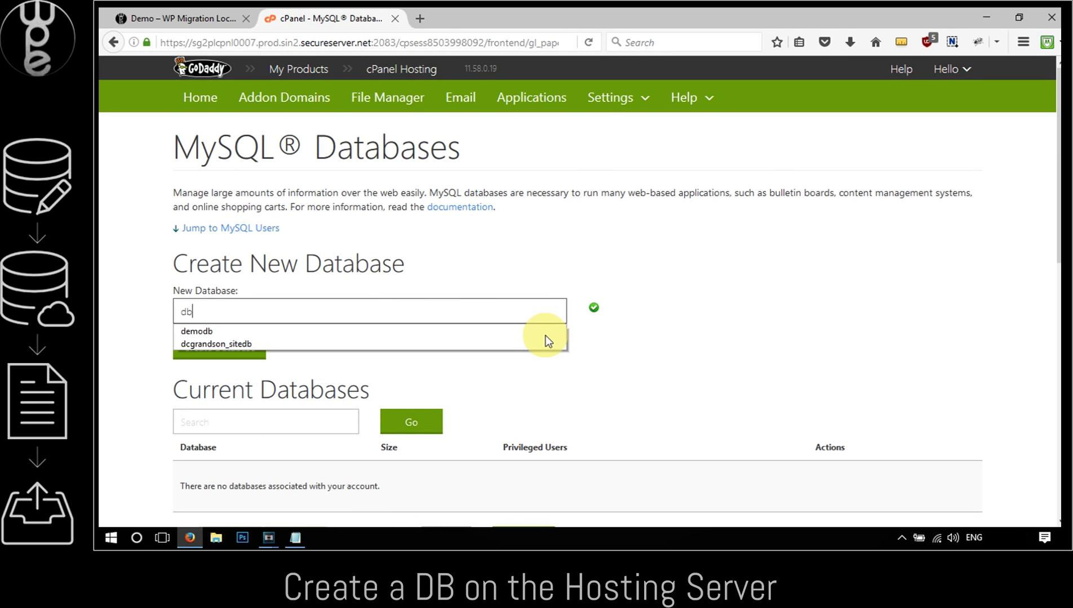
type("_migrationdemo")
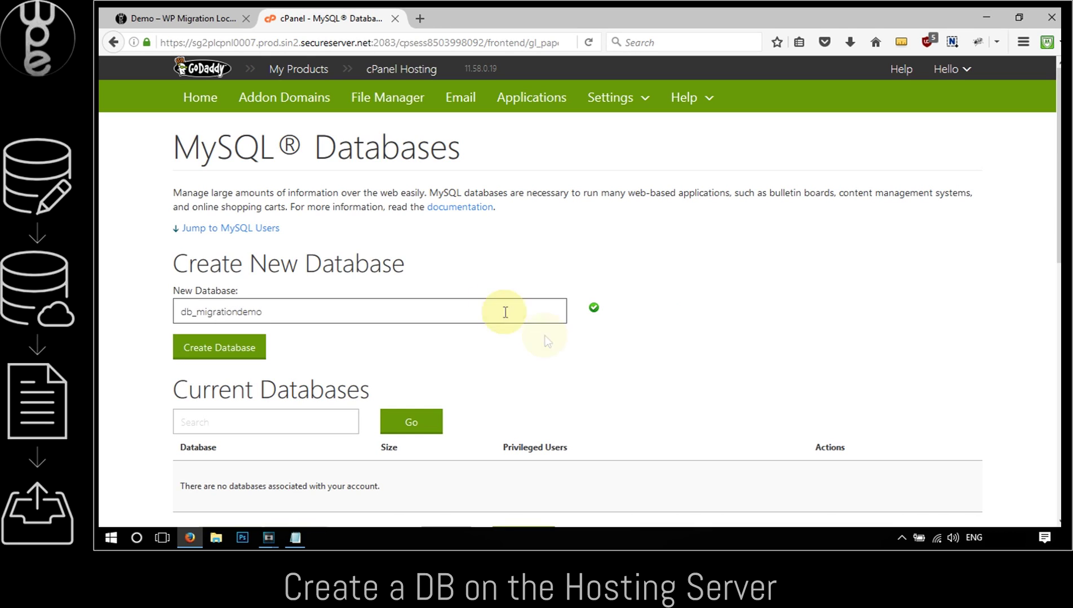
left_click(228, 354)
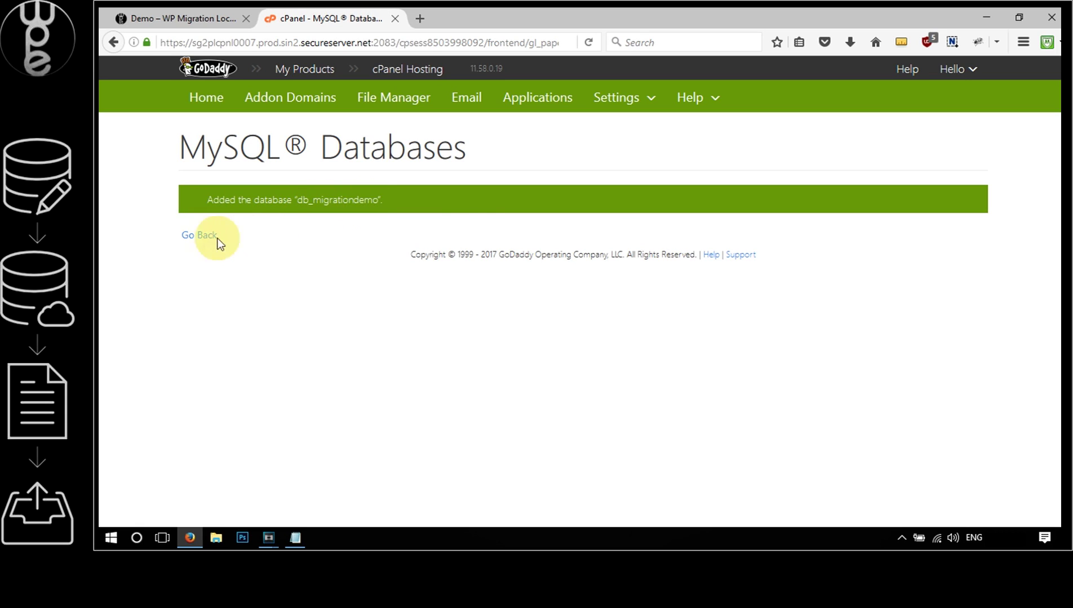
left_click(206, 236)
Under Add New User, replace the prefilled username, create the MySQL user, and go back
scroll(415, 226, "down", 5)
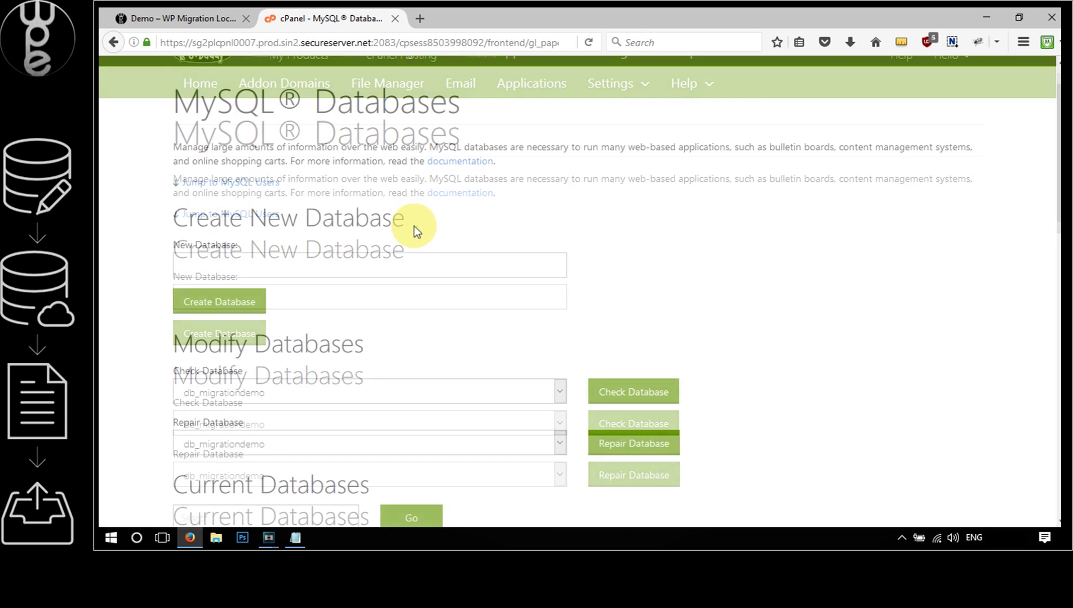
scroll(409, 227, "down", 5)
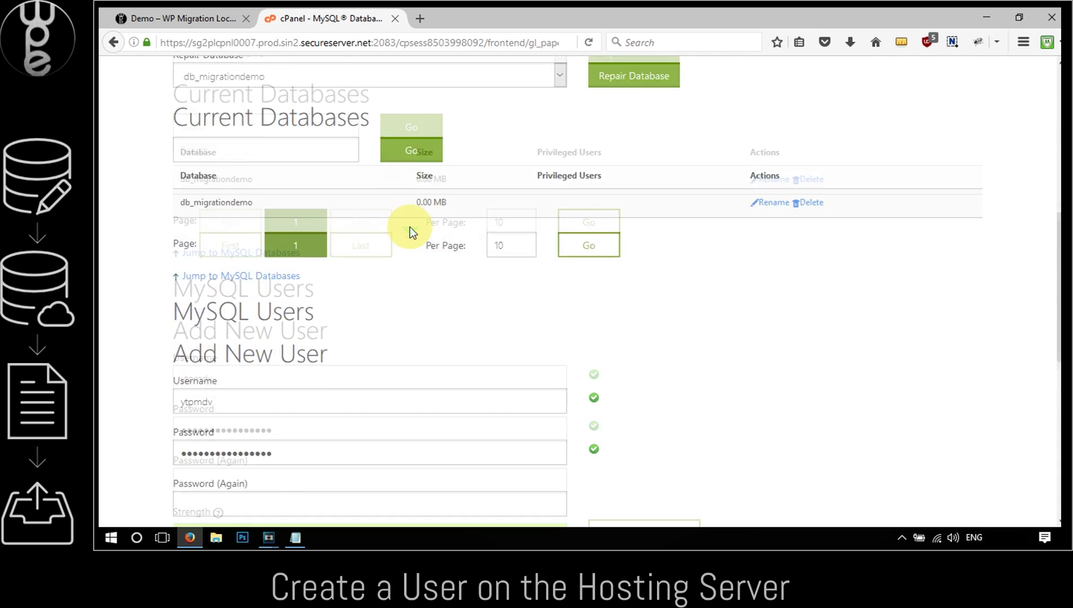
left_click_drag(175, 234, 330, 236)
left_click_drag(272, 283, 144, 284)
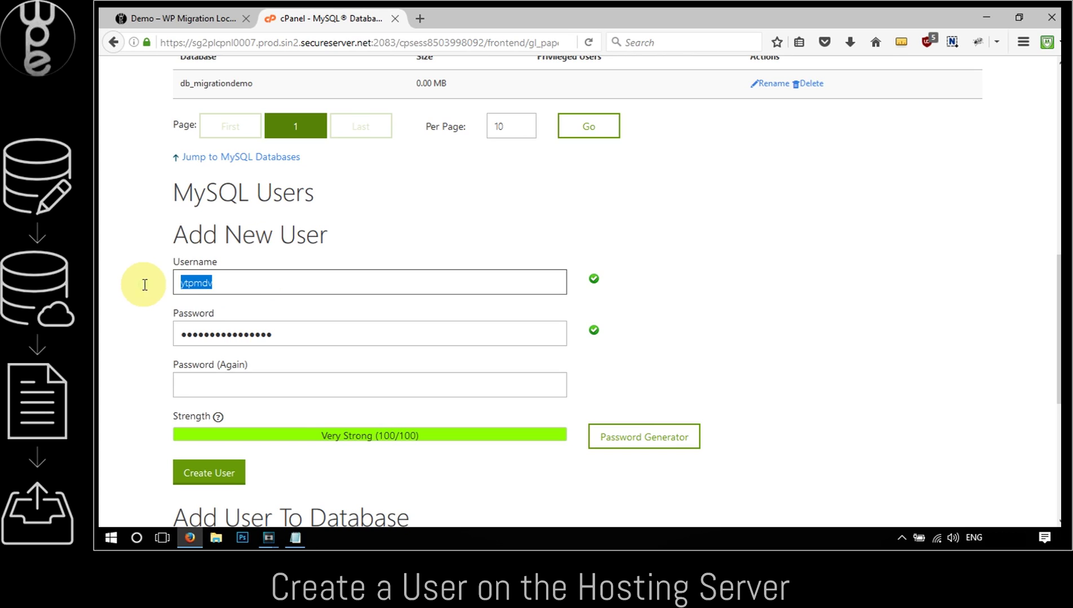
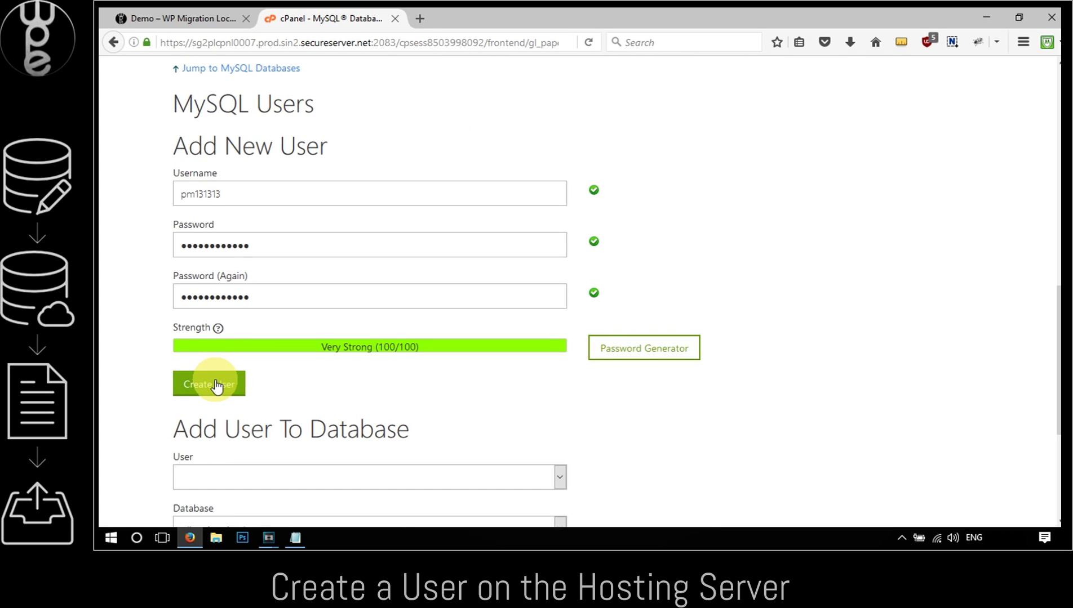
left_click(215, 385)
left_click_drag(203, 201, 481, 210)
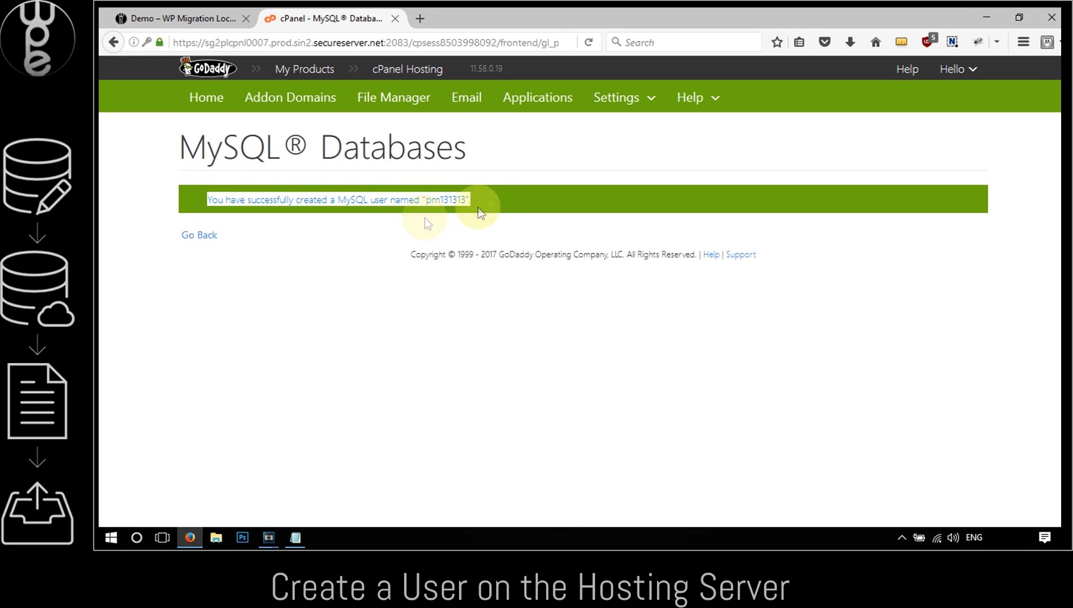
left_click(199, 237)
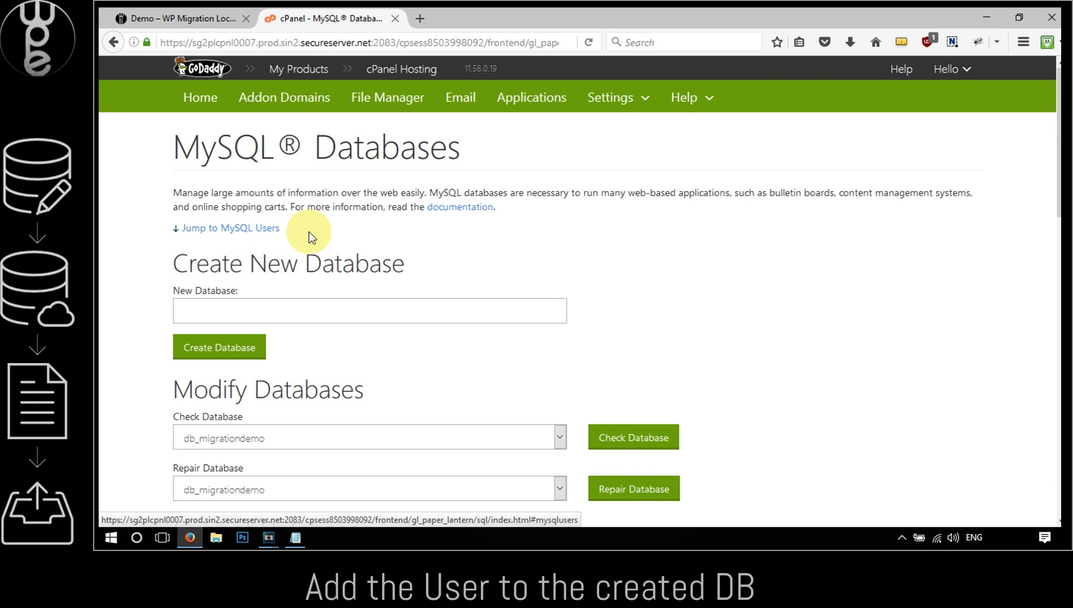
Add the new MySQL user to db_migrationdemo with ALL PRIVILEGES, then go back
left_click(308, 232)
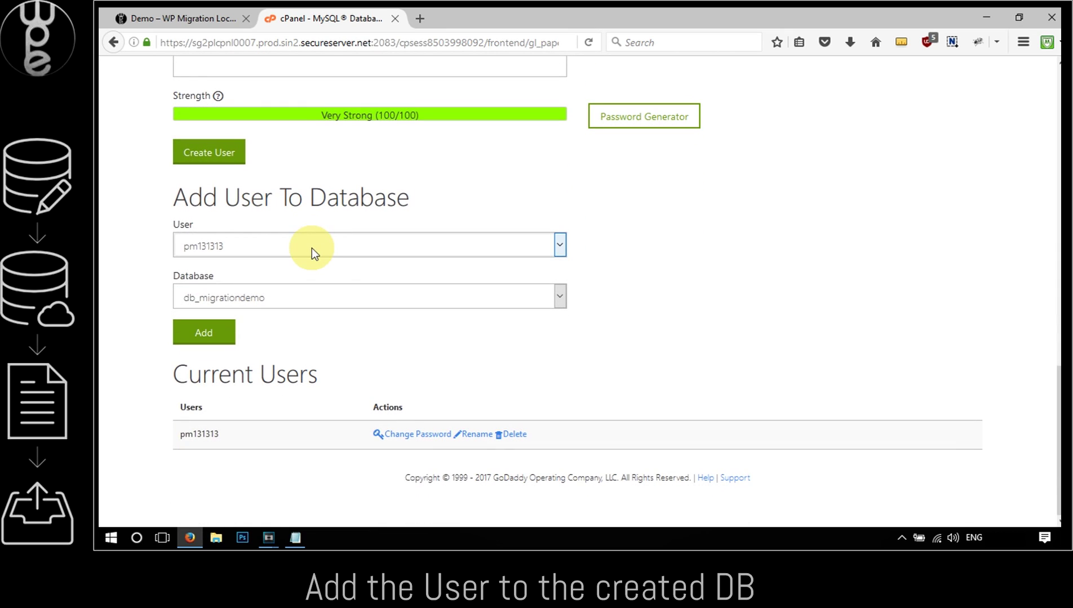
left_click(304, 246)
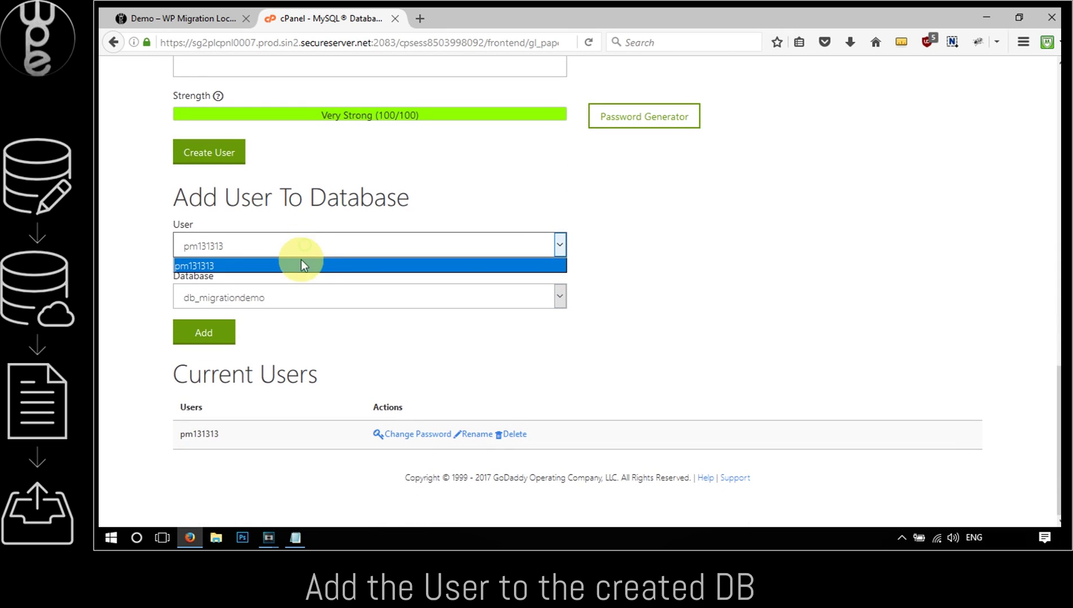
left_click(301, 265)
left_click(296, 298)
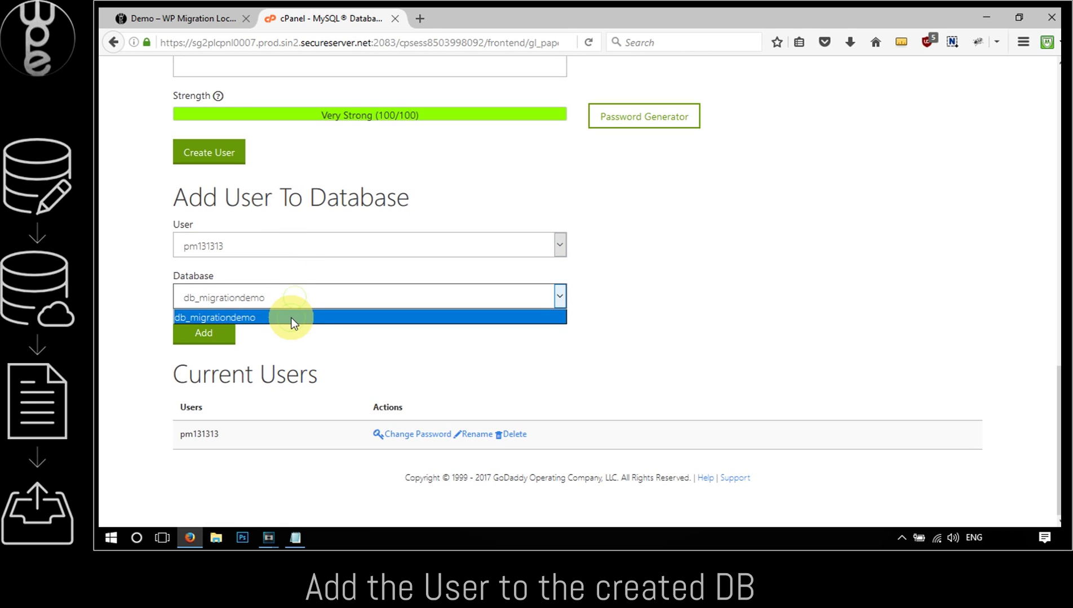
left_click(292, 317)
left_click(217, 327)
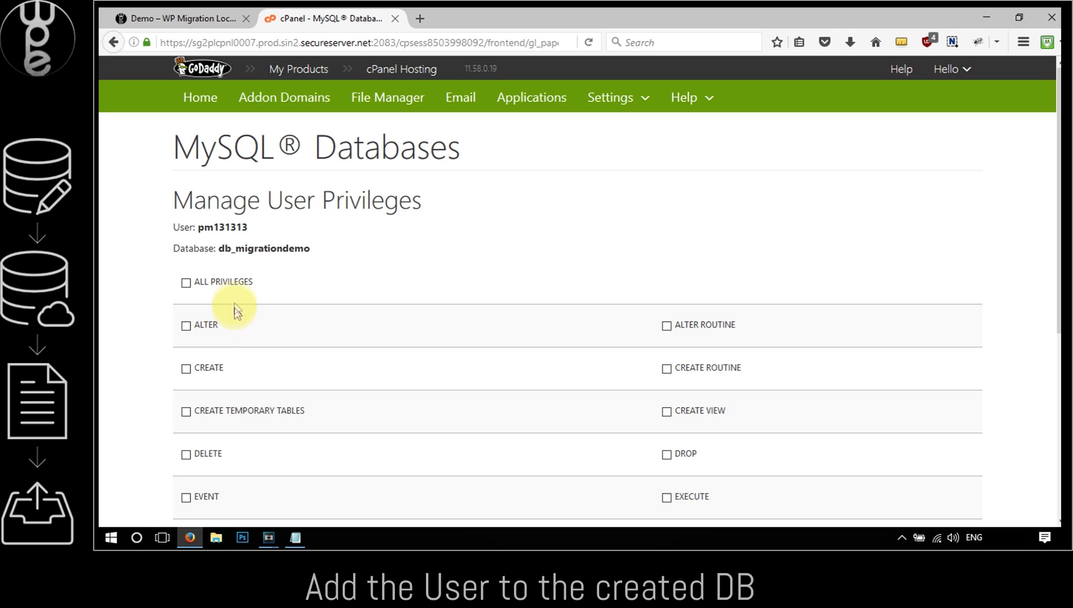
left_click(186, 283)
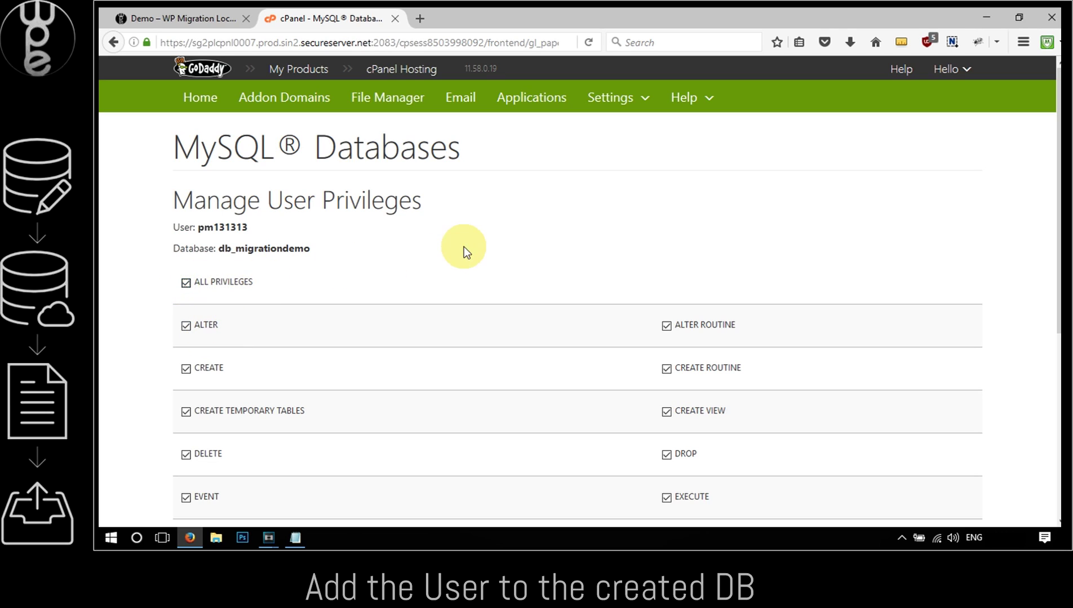
scroll(459, 254, "down", 2)
scroll(458, 253, "down", 5)
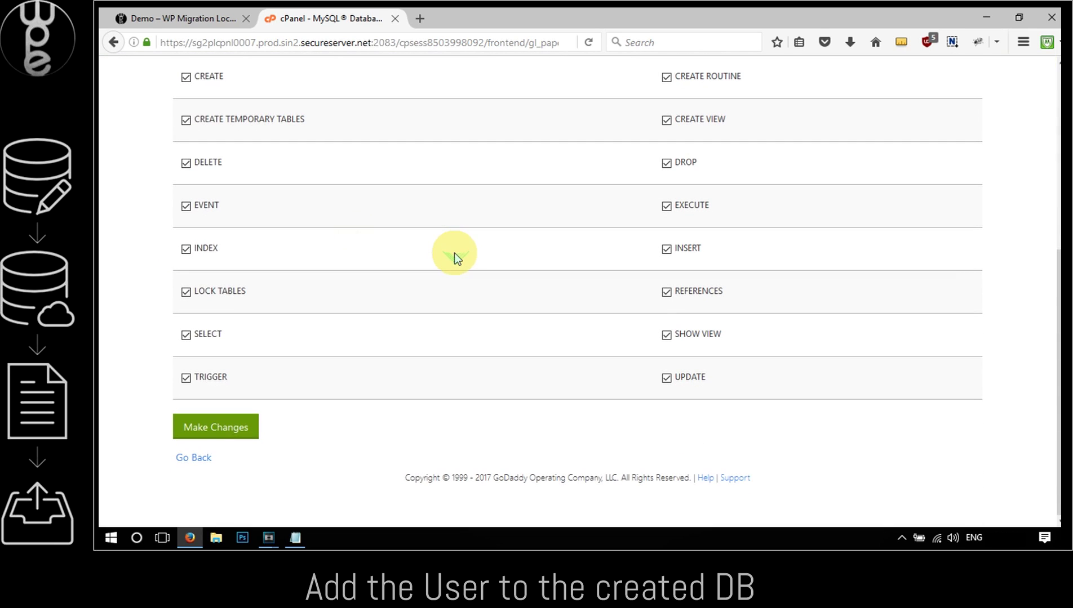
left_click(211, 431)
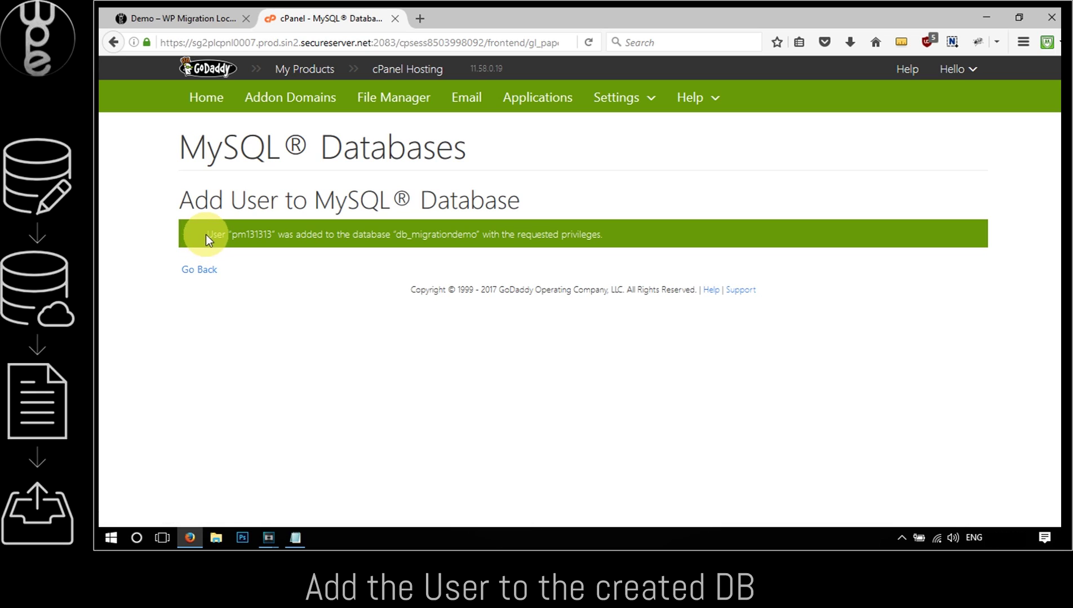
left_click_drag(205, 233, 655, 223)
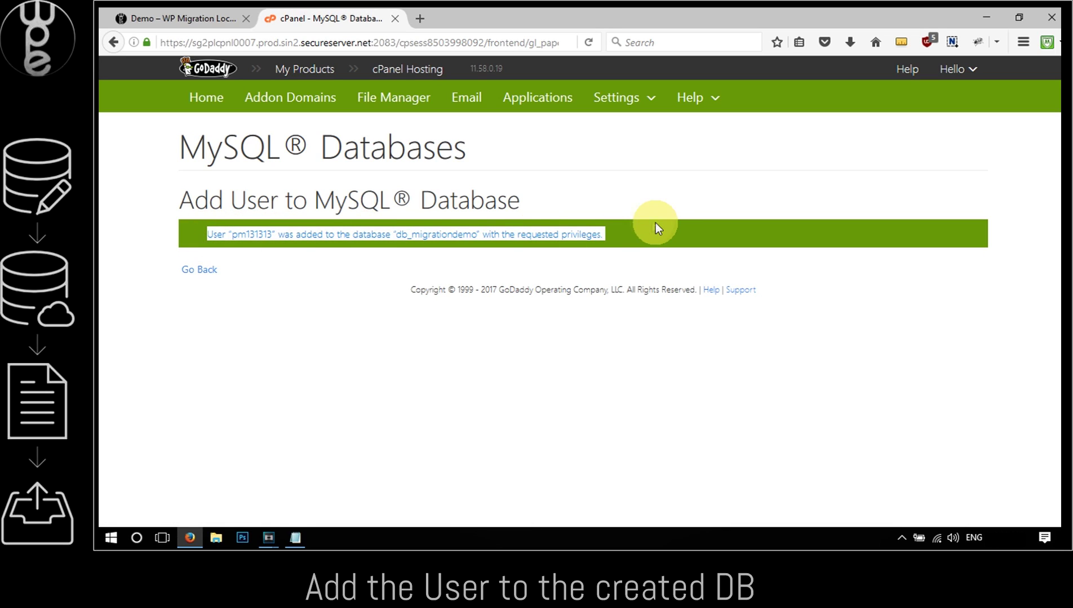
left_click(200, 271)
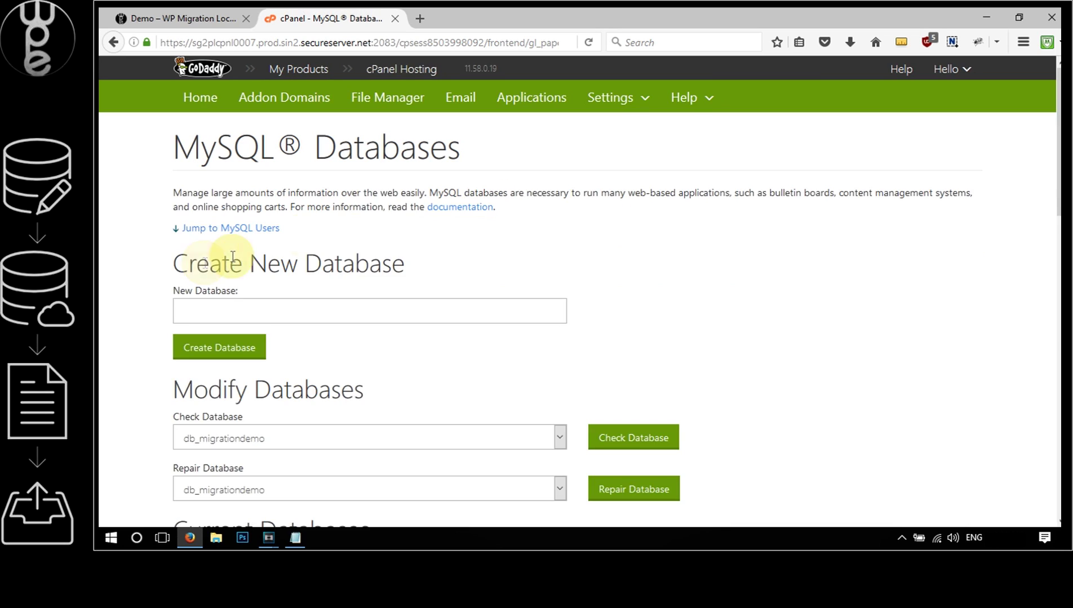
Open phpMyAdmin from cPanel Home and go to db_migrationdemo's Import page
left_click(204, 110)
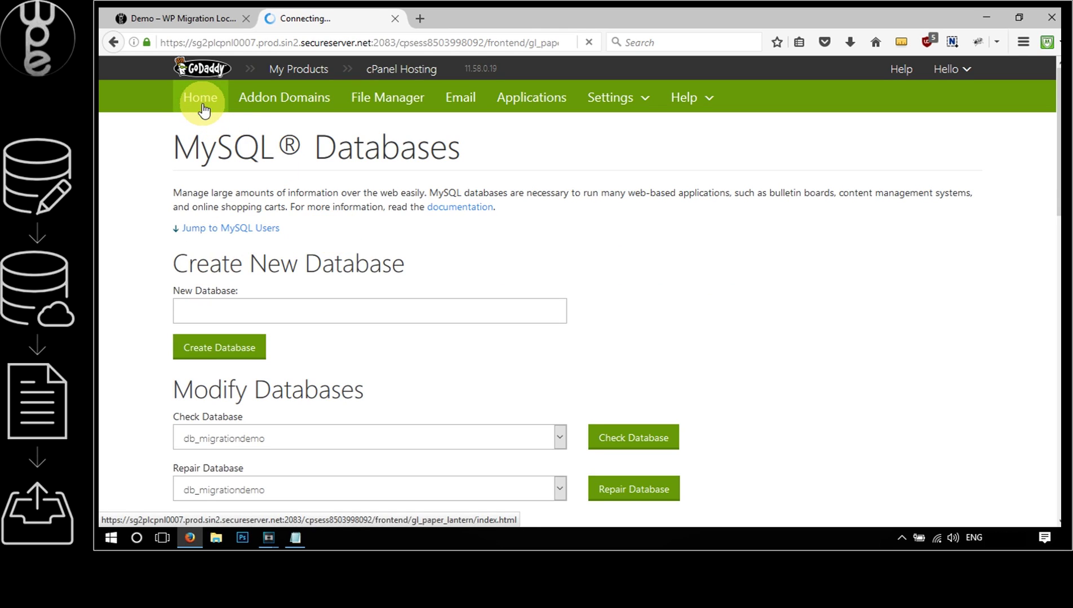
scroll(576, 192, "down", 3)
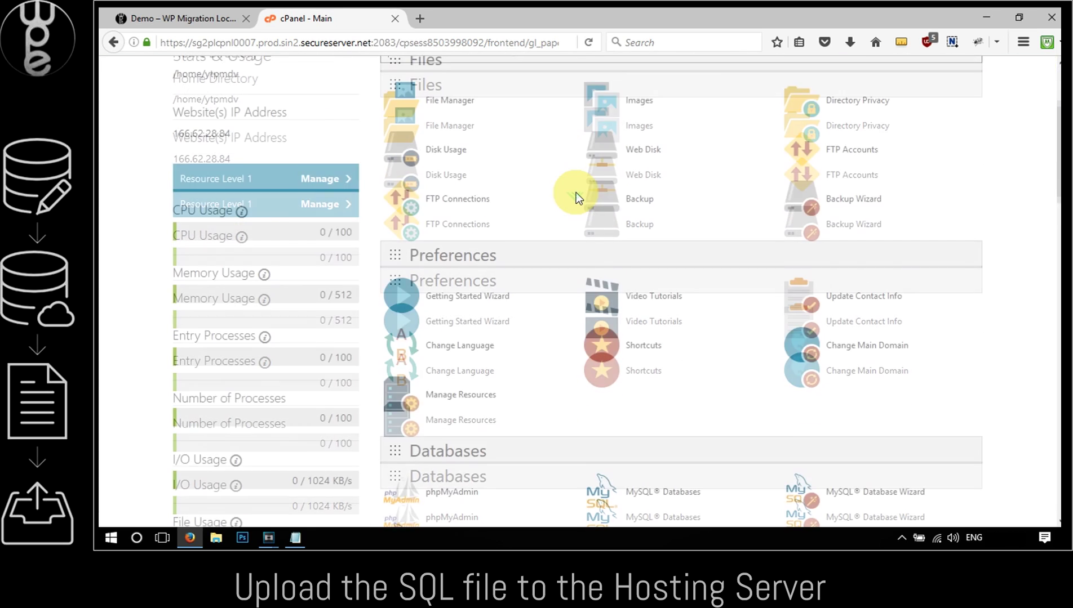
scroll(576, 192, "down", 3)
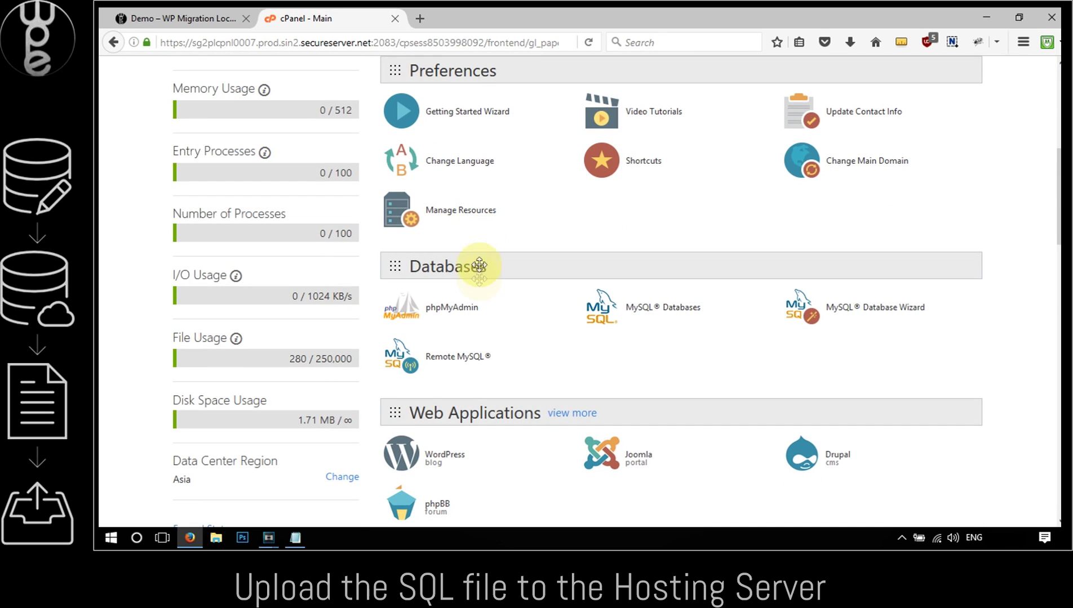
left_click(459, 310)
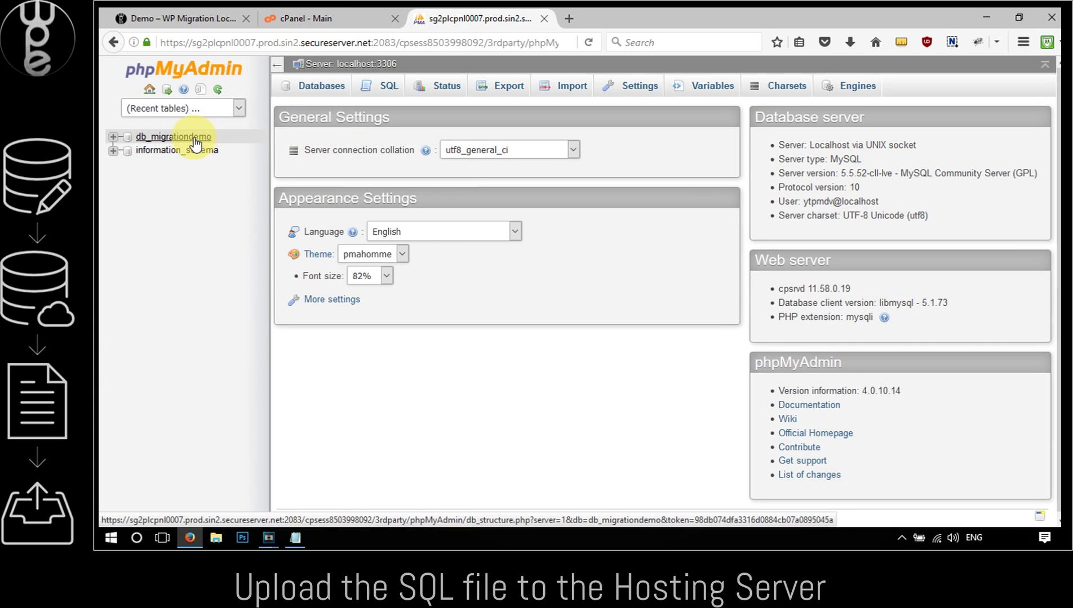
left_click(195, 141)
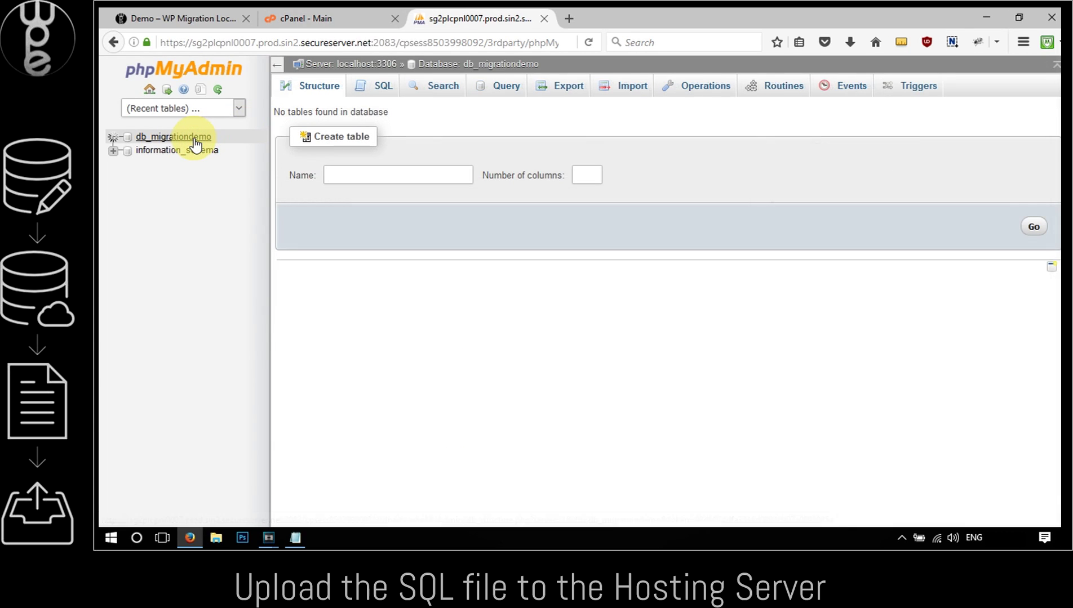
left_click(618, 89)
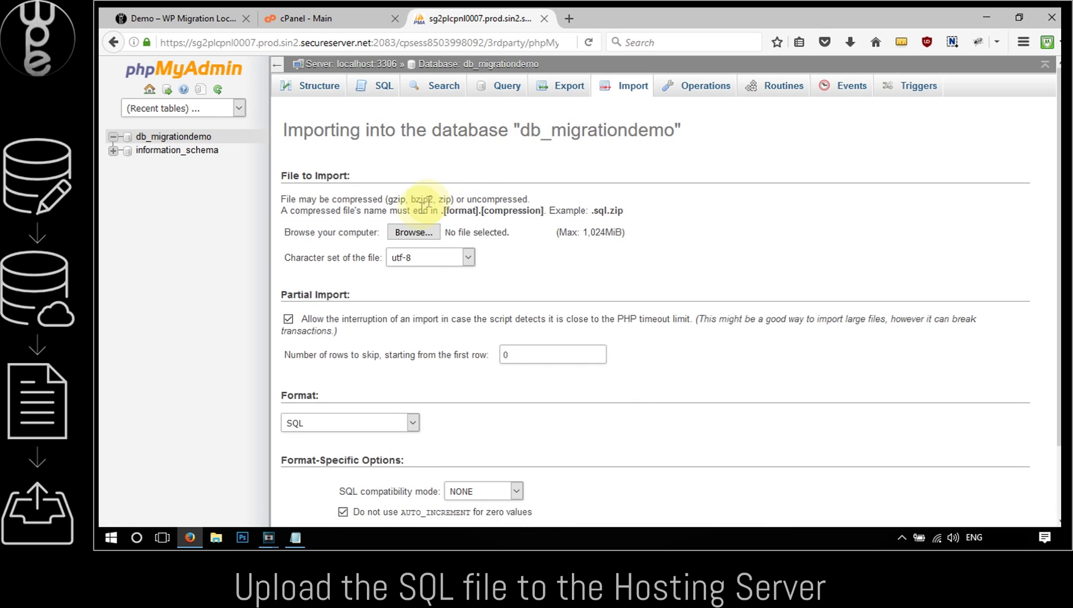
Import Downloads\demodb.sql into db_migrationdemo
left_click(414, 232)
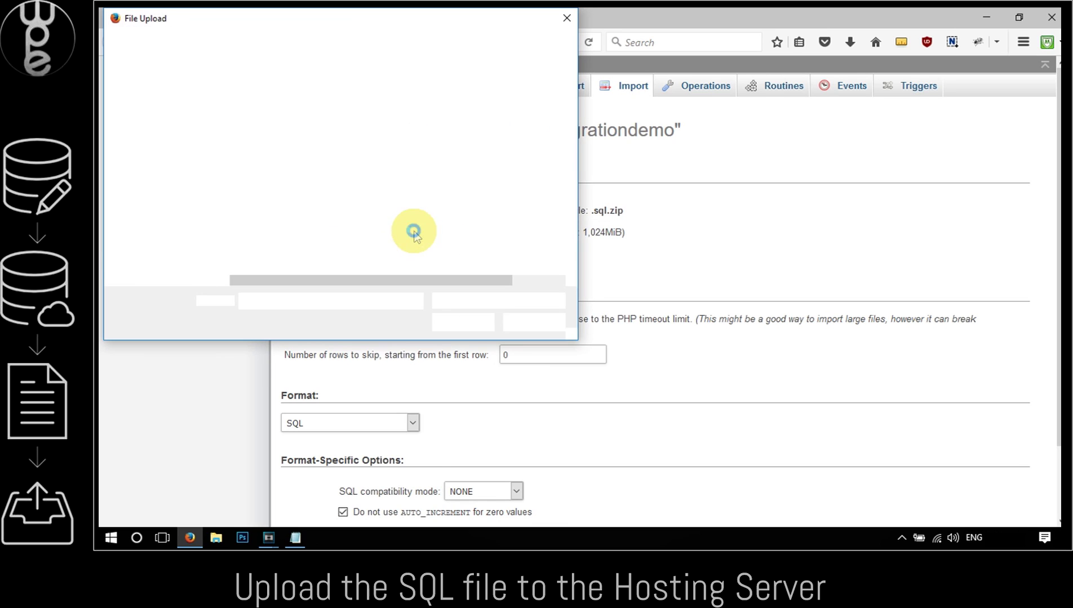
scroll(200, 139, "up", 5)
left_click(148, 100)
left_click(265, 204)
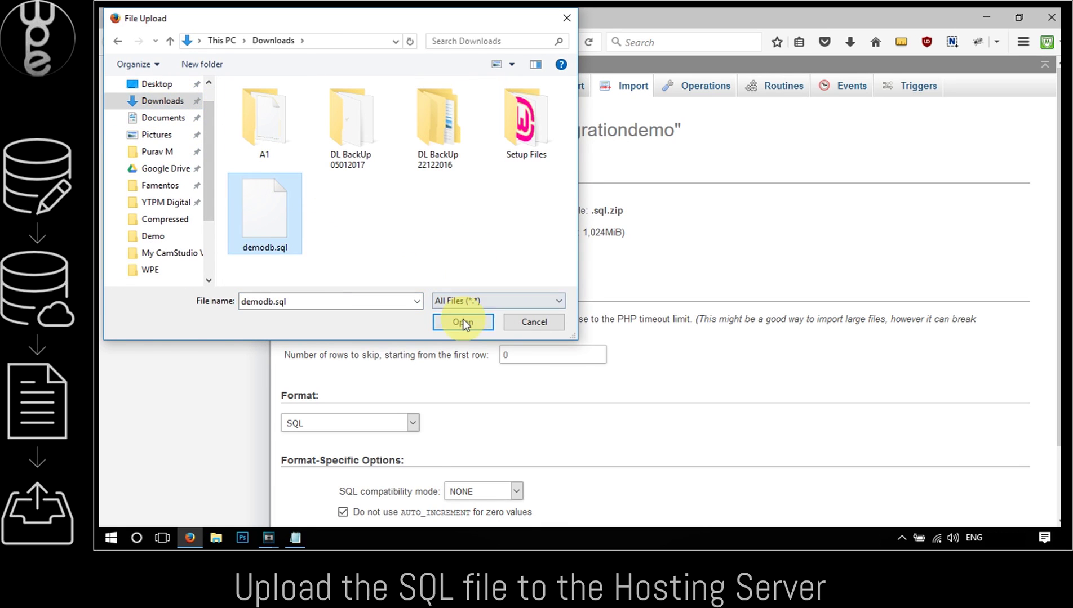
left_click(462, 320)
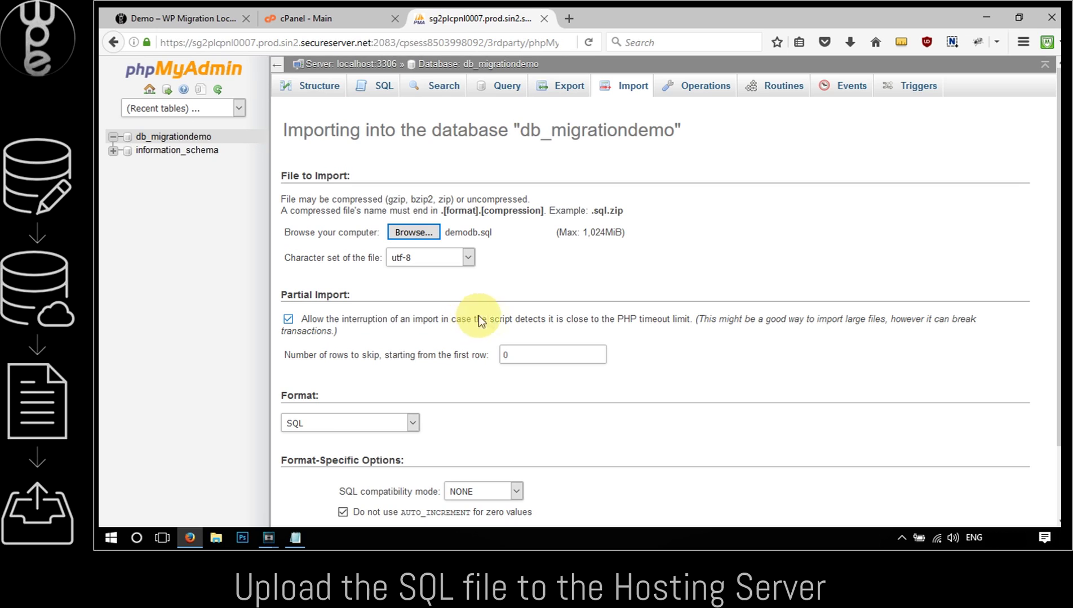
scroll(529, 232, "down", 3)
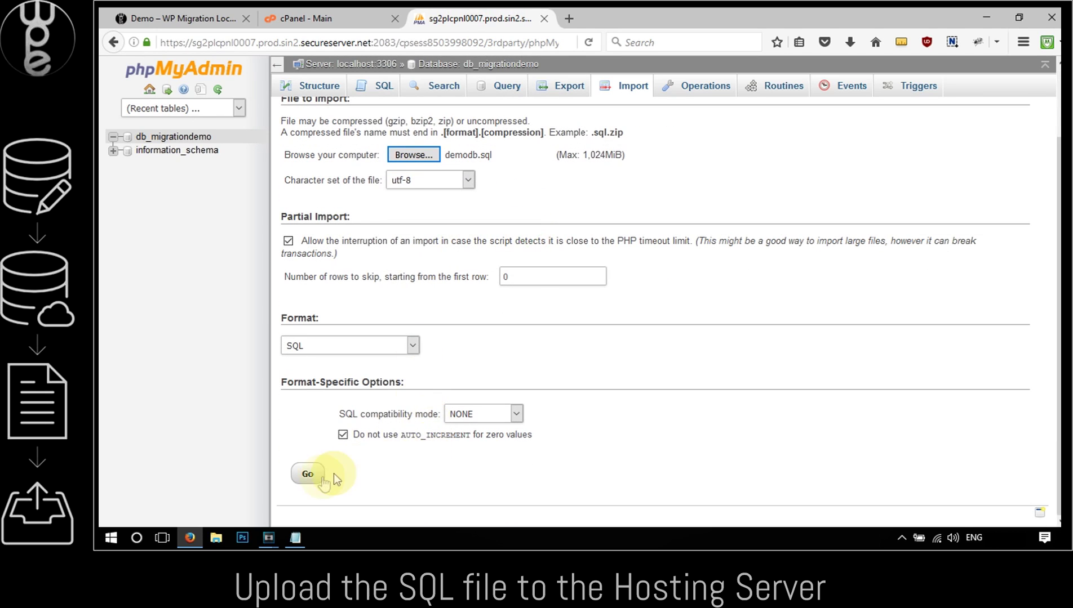
left_click(308, 479)
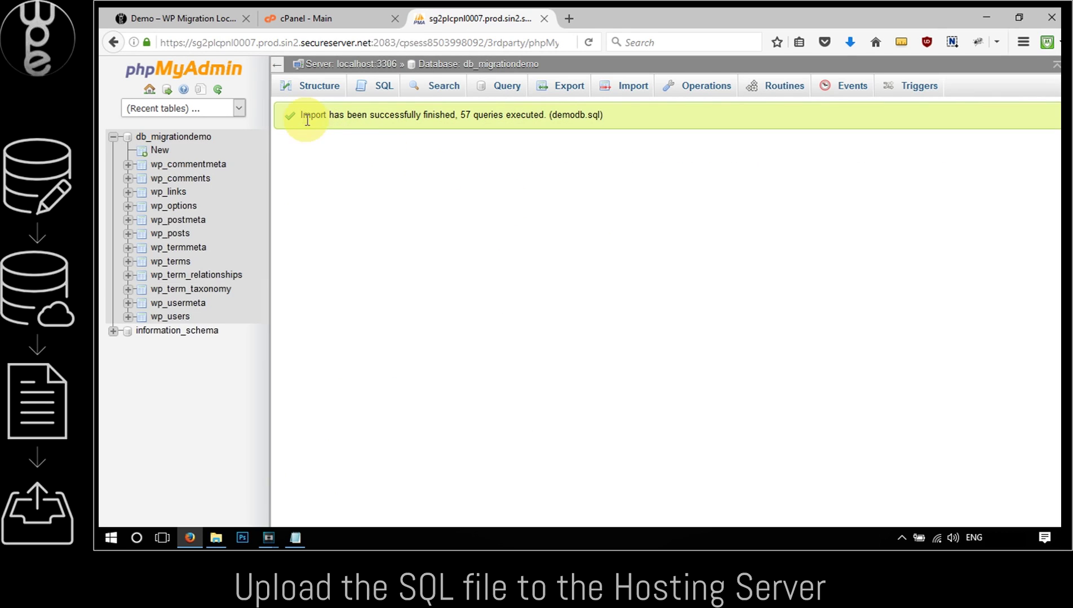
left_click_drag(301, 116, 610, 116)
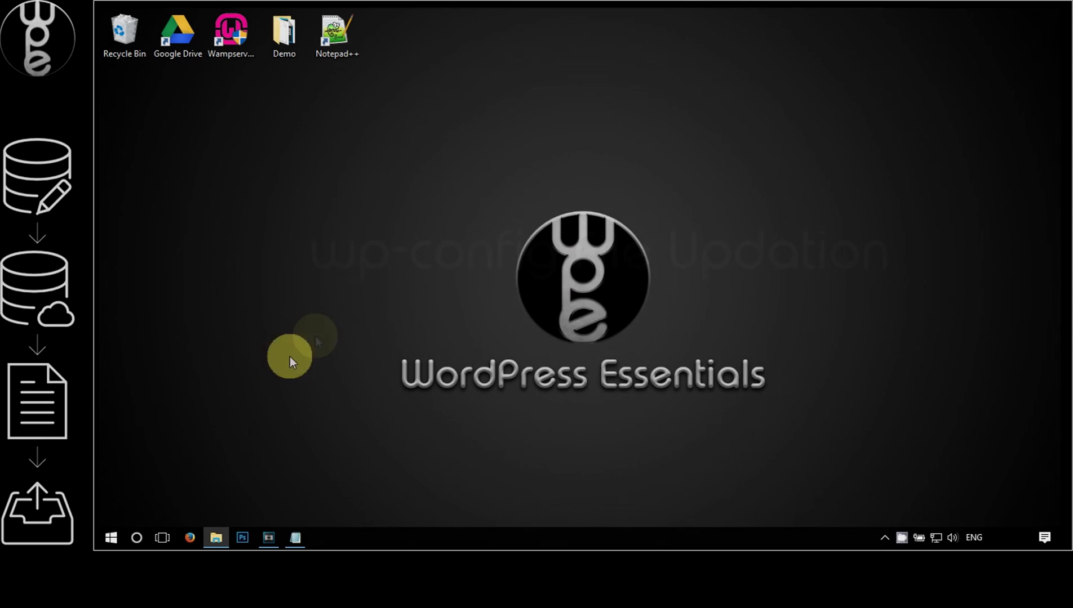
Browse File Explorer to C:\wamp64\www\demo and right-click wp-config.php
left_click(216, 539)
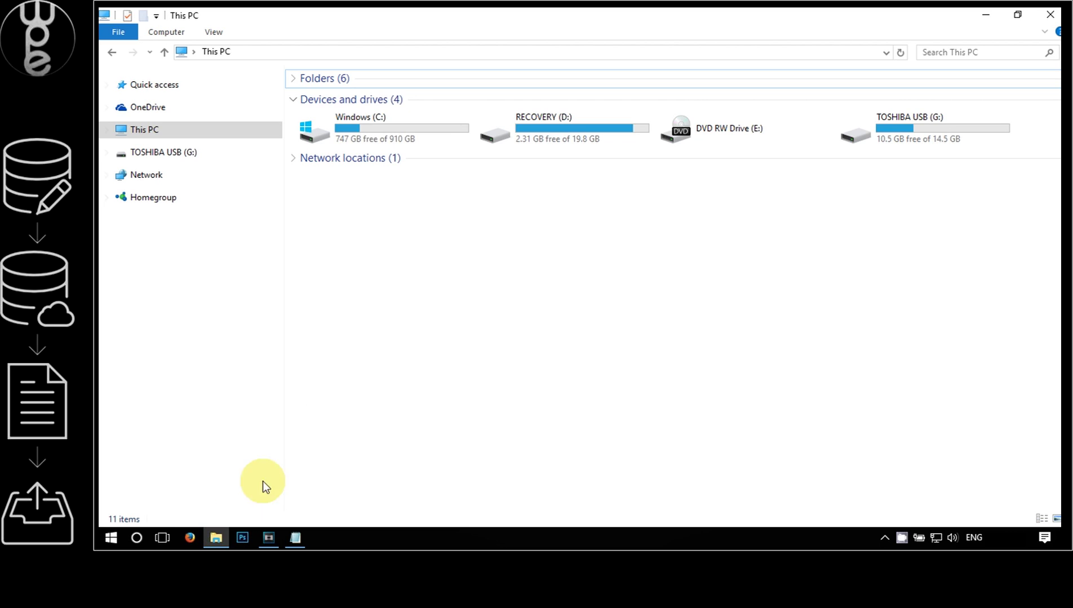
double_click(383, 129)
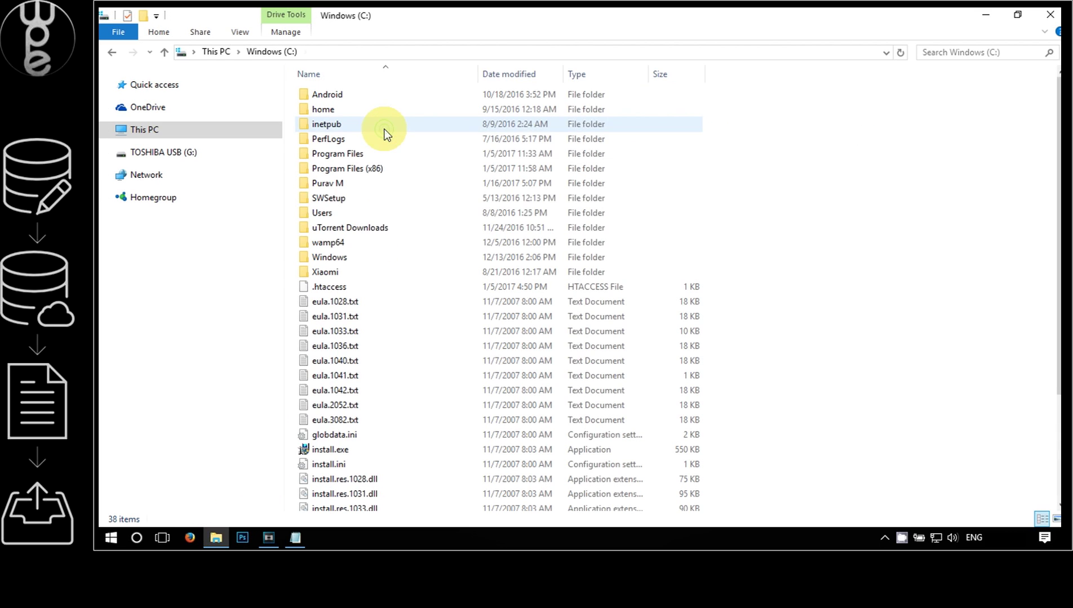
double_click(332, 241)
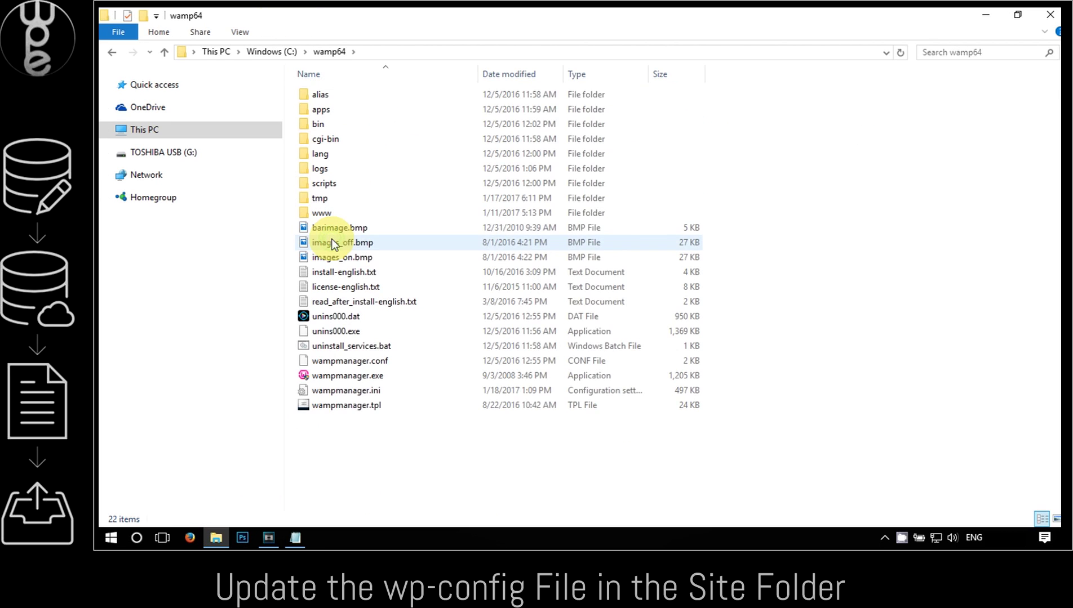
double_click(331, 213)
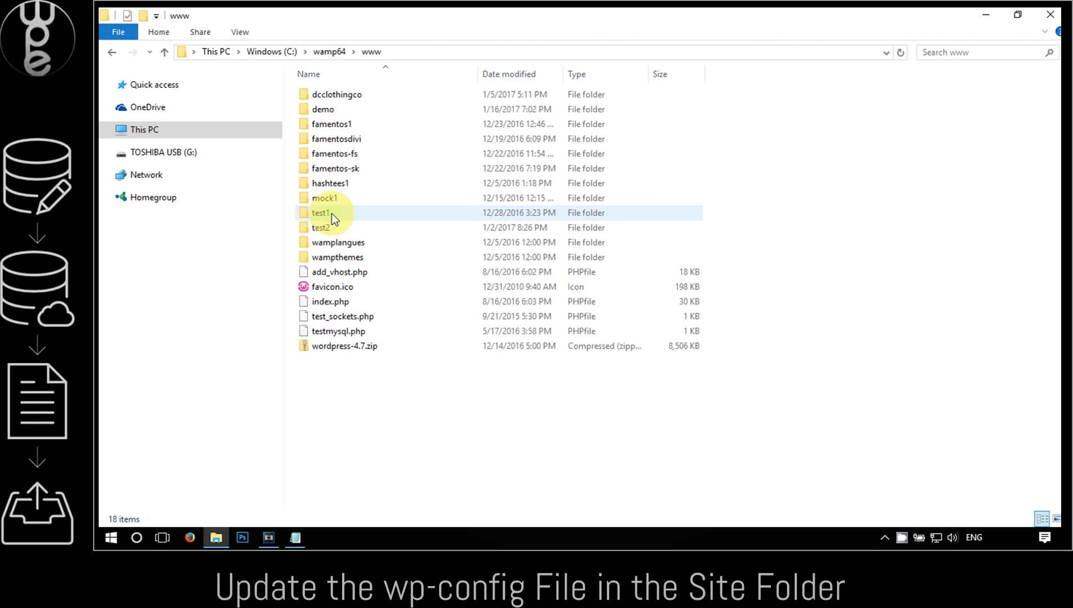
double_click(340, 112)
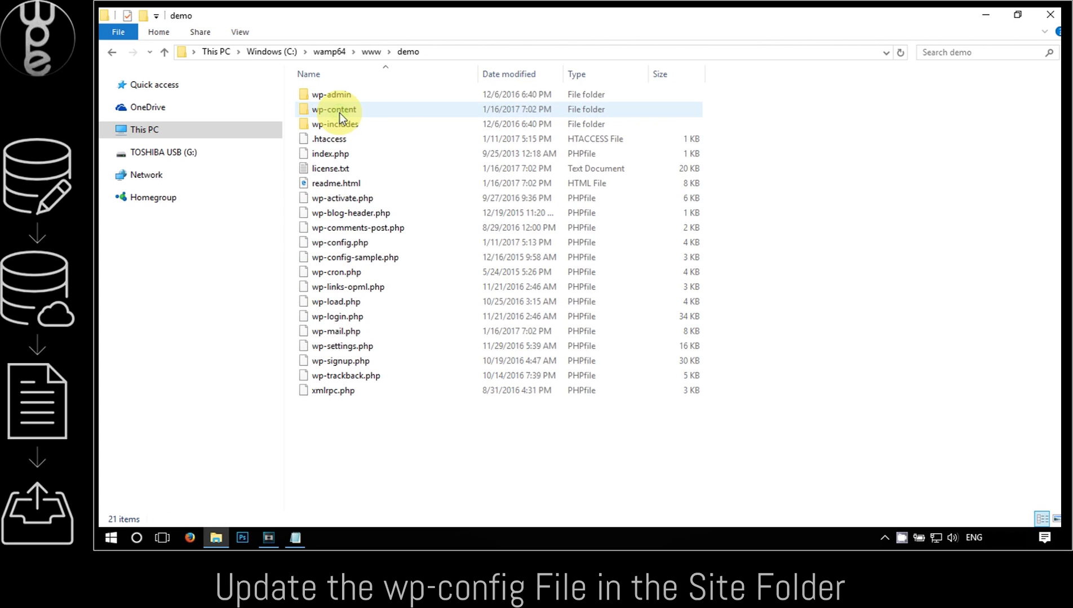
left_click(335, 245)
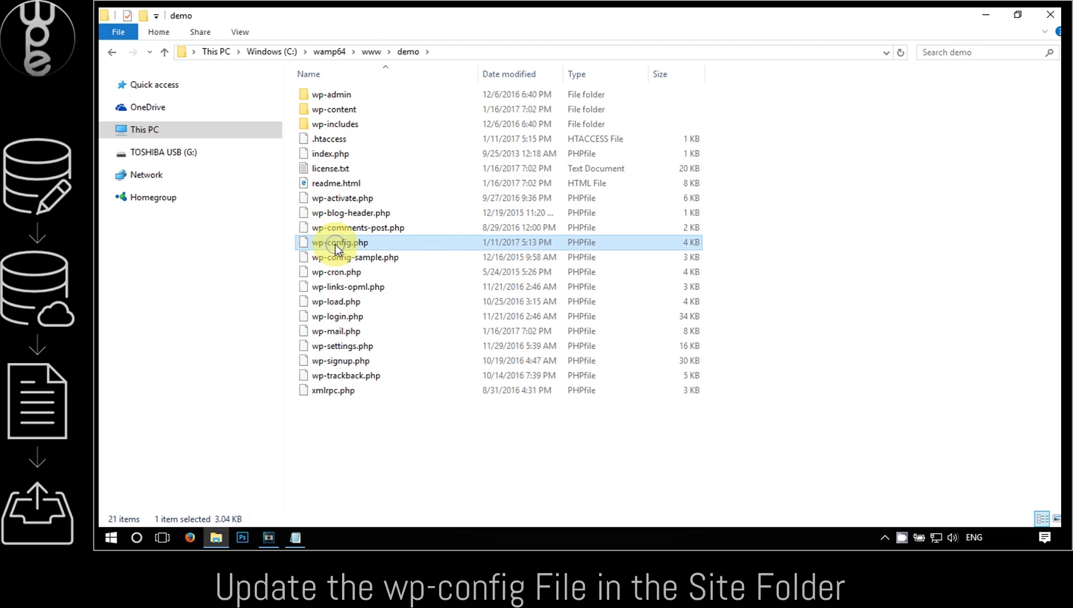
right_click(335, 244)
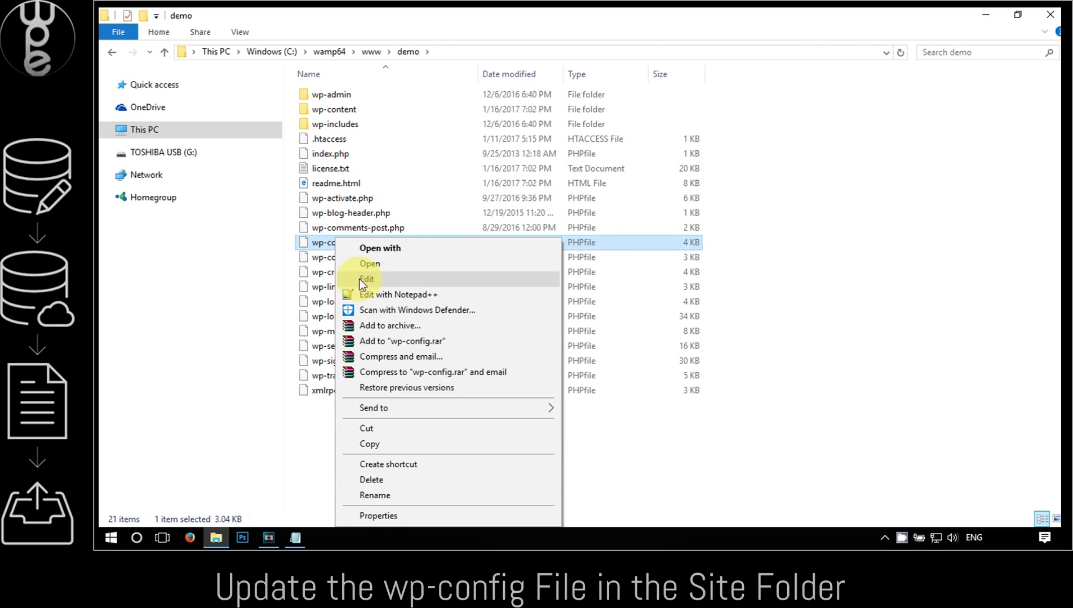
Back up wp-config.php's local database define lines (22–29) into the creds.txt notes
left_click(362, 294)
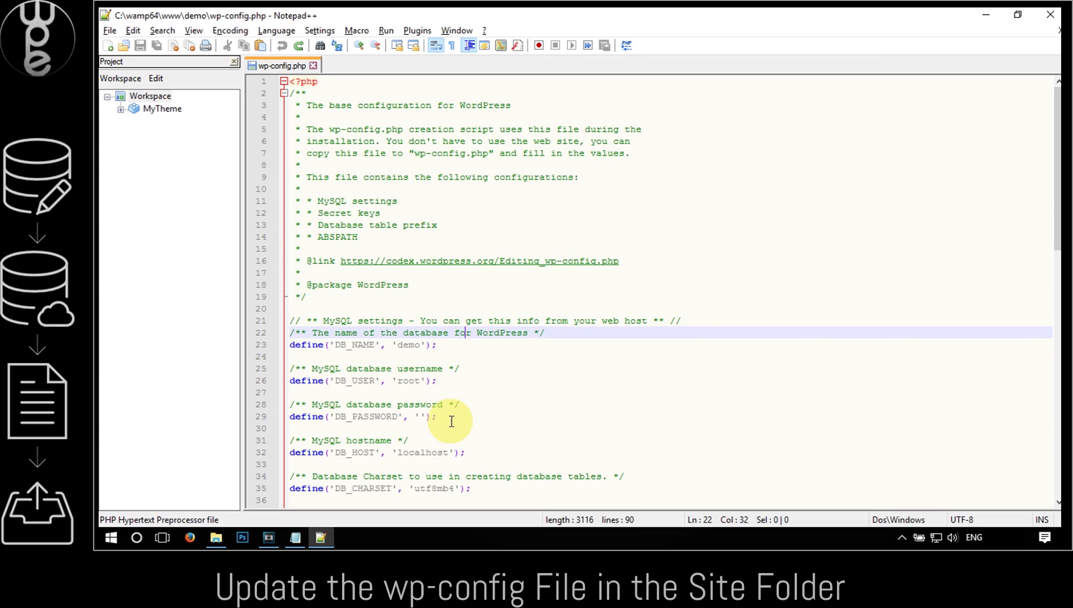
left_click_drag(450, 420, 271, 350)
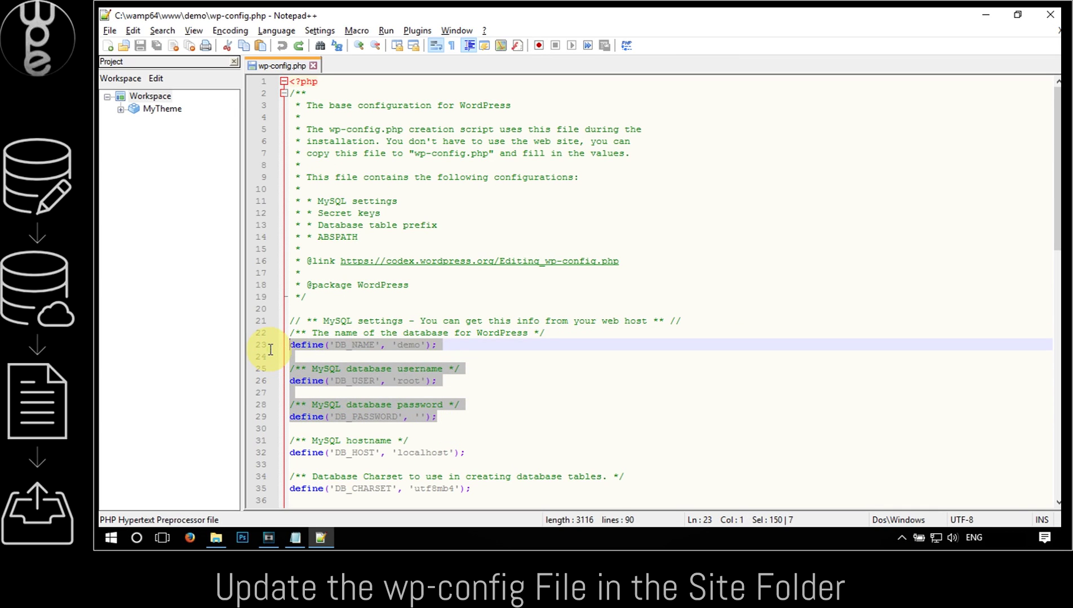
left_click_drag(450, 417, 287, 333)
key("ctrl+c")
key("alt+Tab")
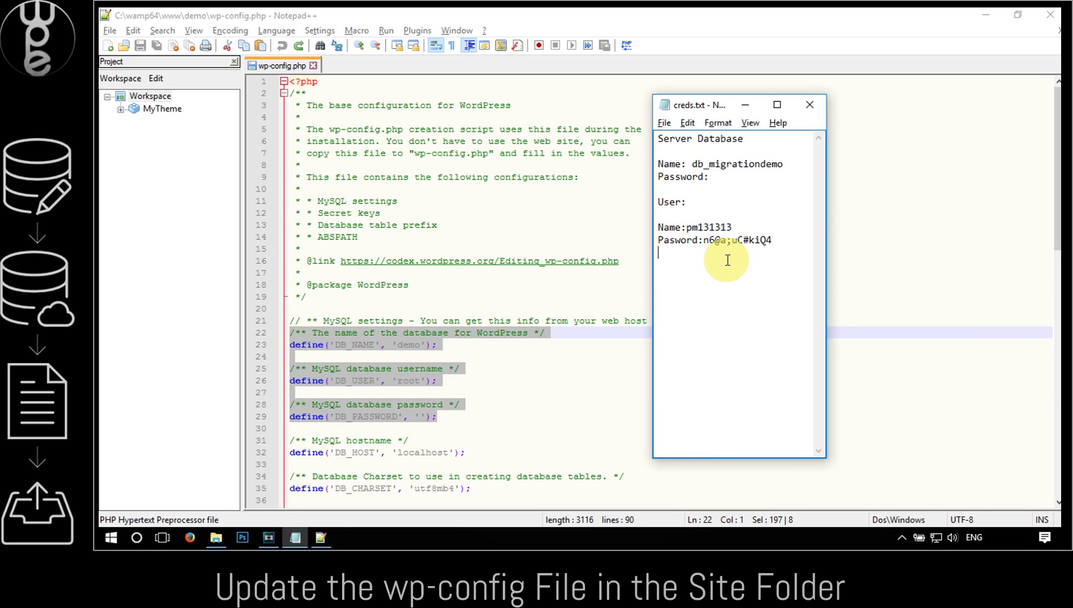
key("ctrl+v")
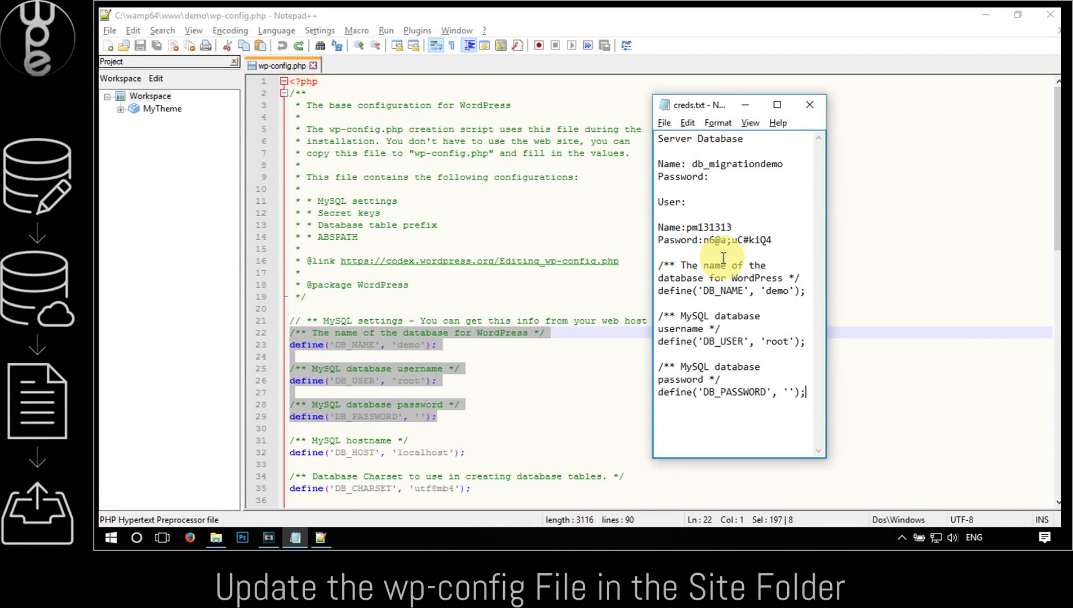
Replace the database name demo with db_migrationdemo in wp-config.php
left_click(752, 107)
double_click(413, 344)
key("alt+Tab")
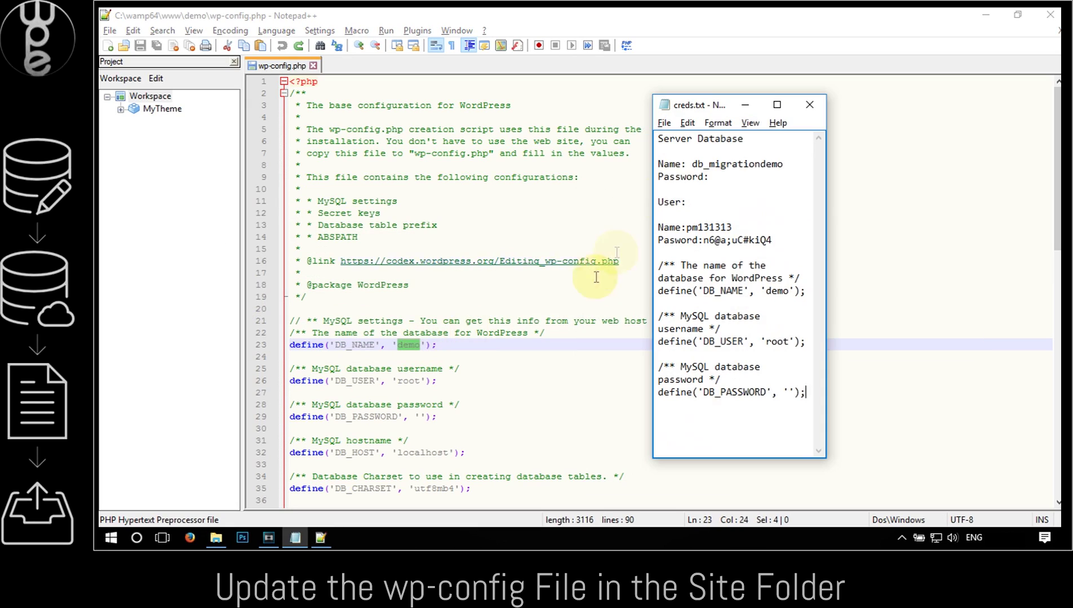
left_click_drag(783, 164, 691, 165)
key("ctrl+c")
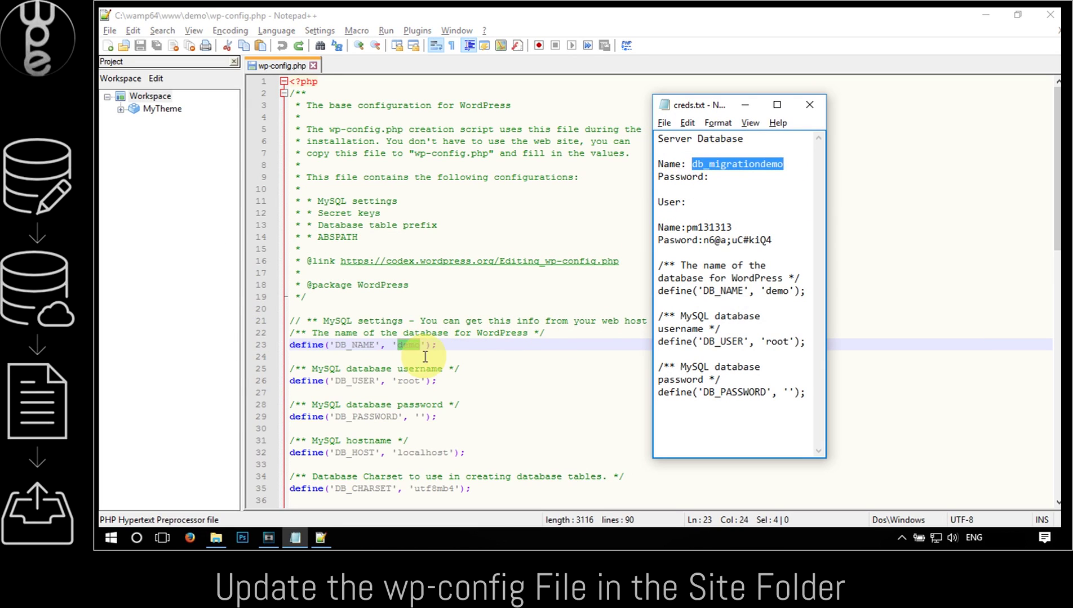
key("alt+Tab")
key("ctrl+v")
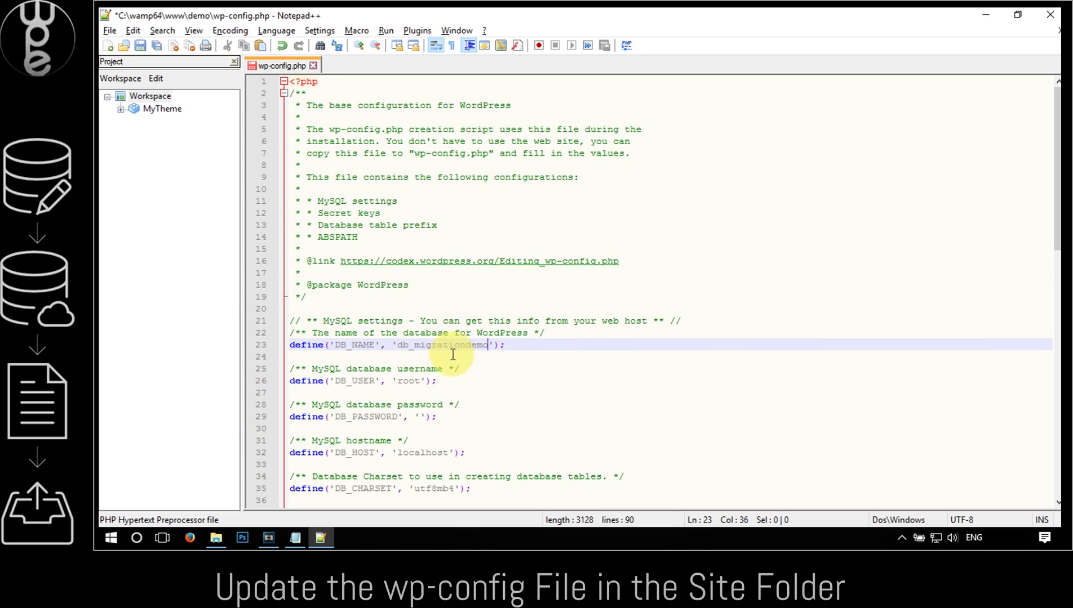
Replace root and the empty password with the server's database user and password, then save
left_click(295, 538)
left_click_drag(732, 227, 700, 228)
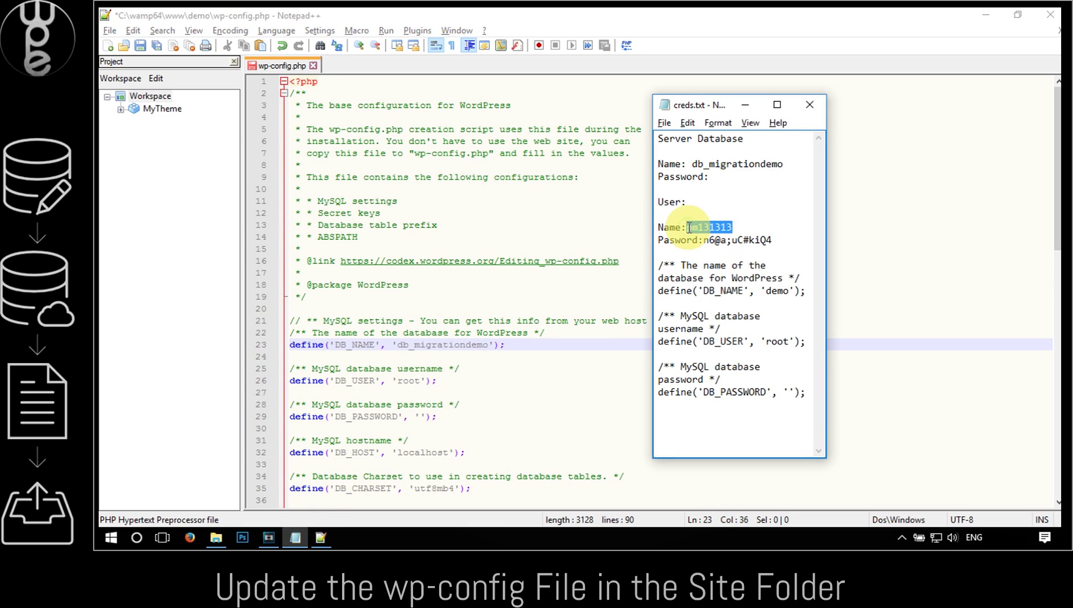
left_click(412, 378)
left_click_drag(420, 381, 398, 381)
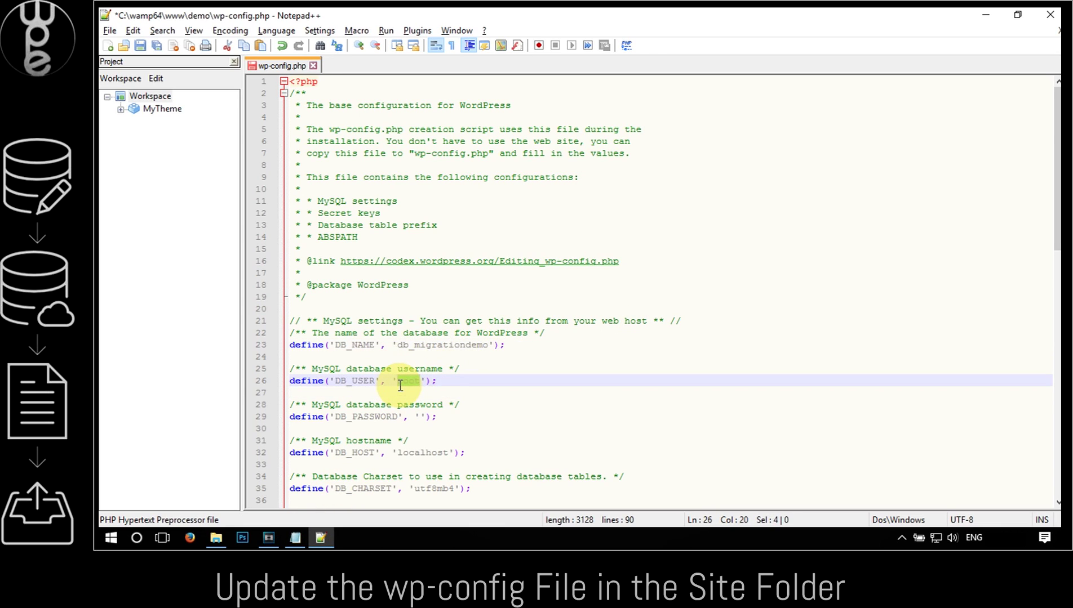
key("ctrl+v")
left_click(294, 538)
left_click_drag(771, 240, 708, 241)
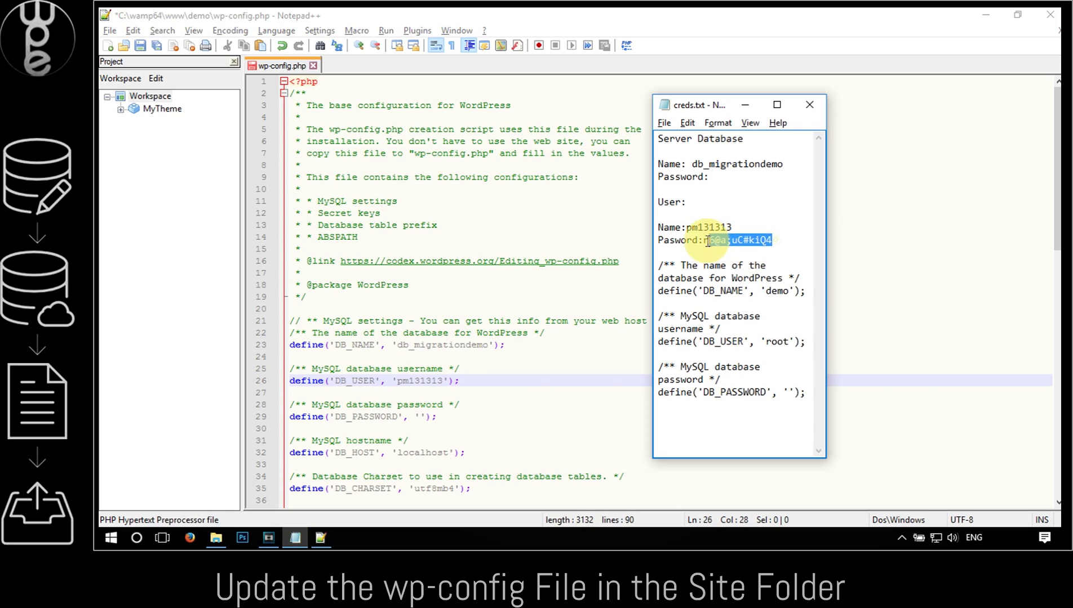
key("ctrl+c")
left_click(430, 417)
key("ctrl+v")
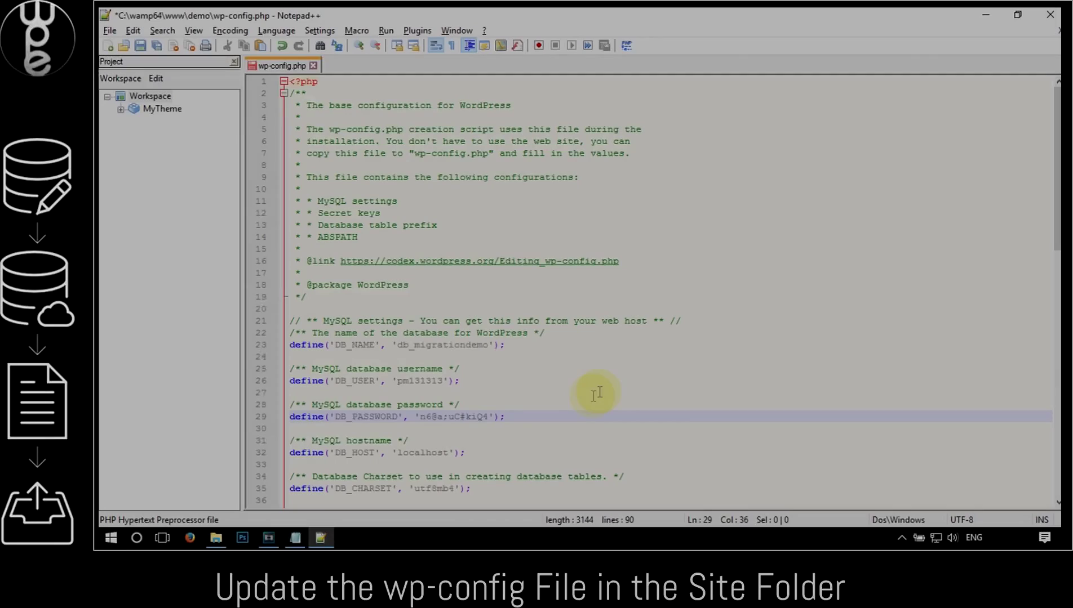
left_click(109, 30)
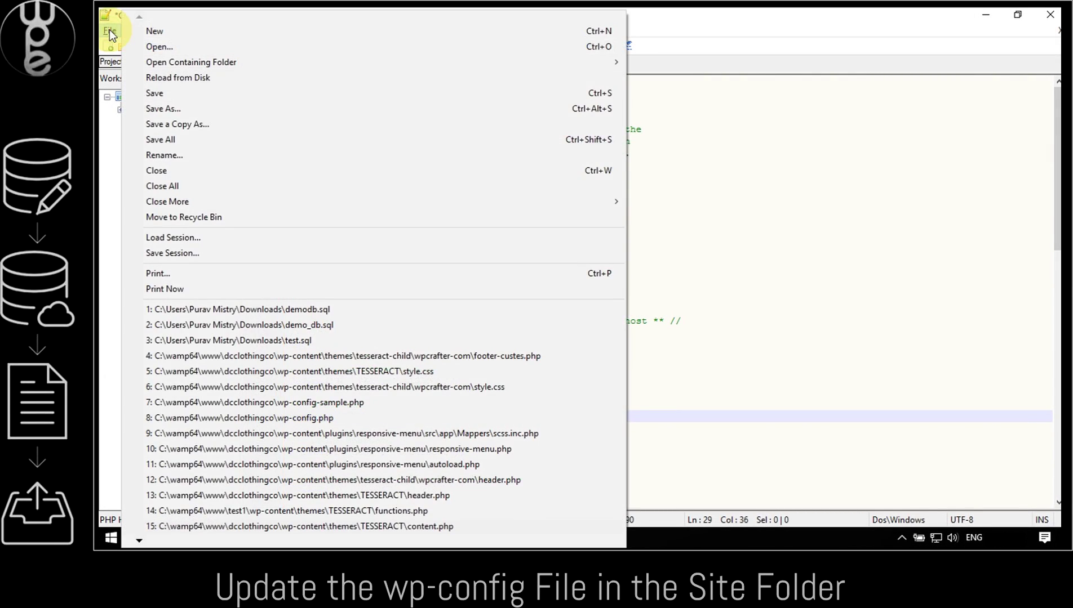
left_click(174, 93)
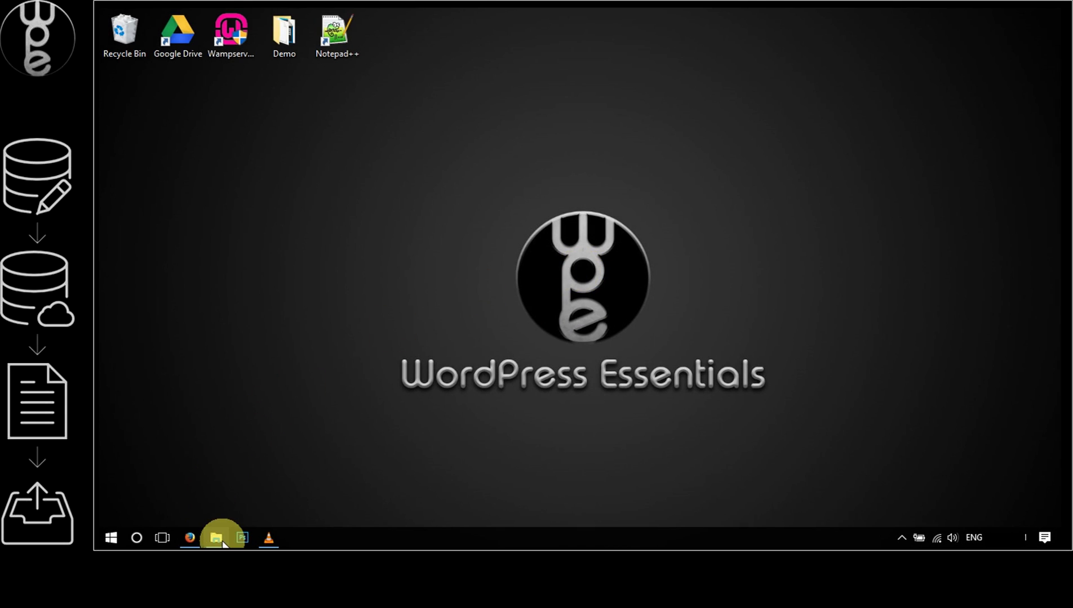
Zip all 21 files and folders of the local demo site into demo.zip
left_click(223, 542)
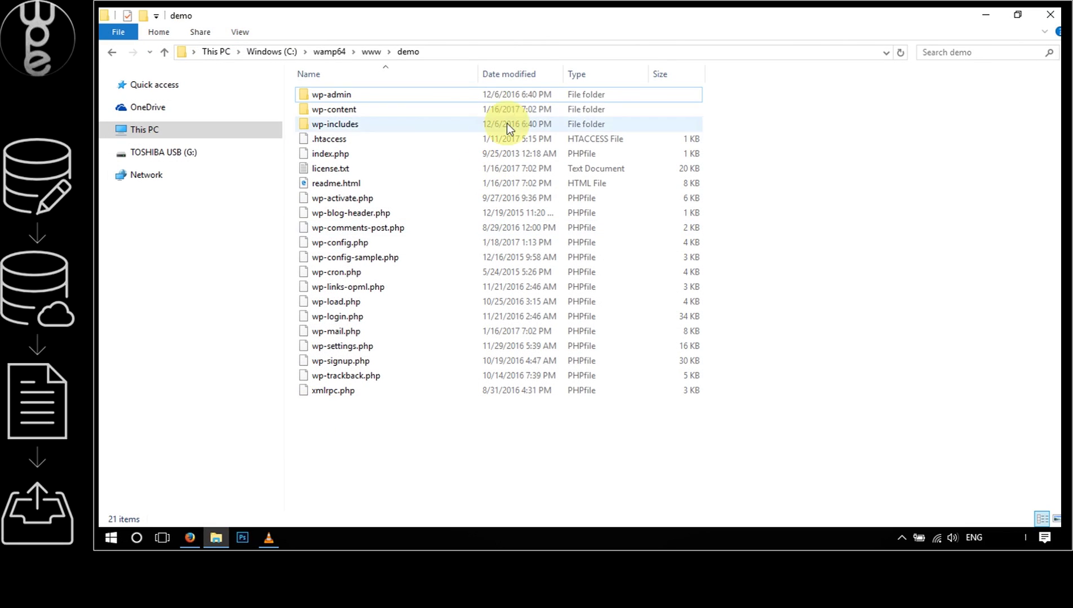
left_click(492, 54)
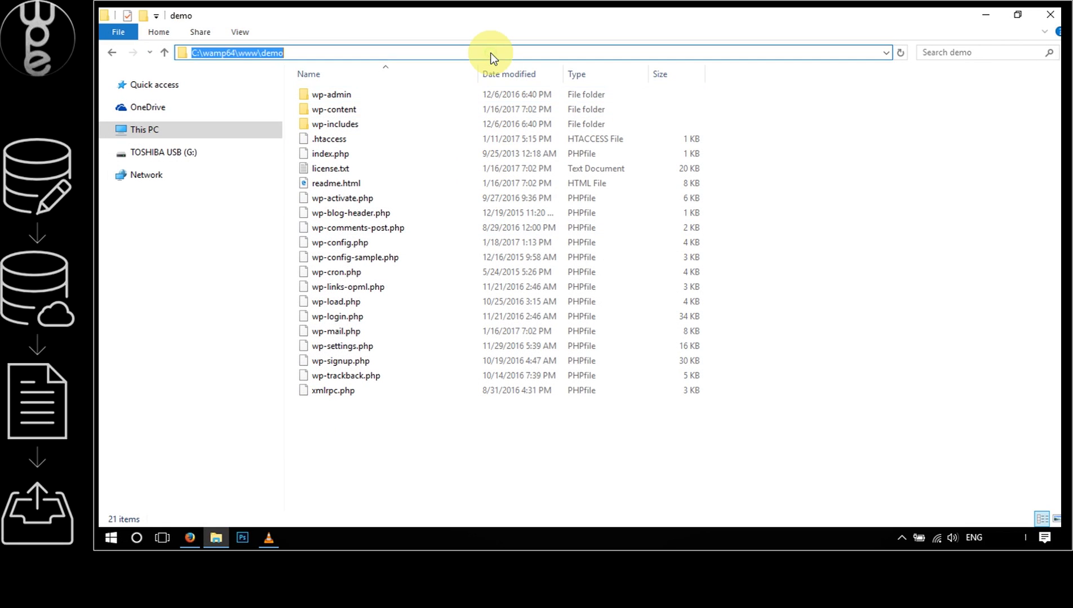
left_click(431, 196)
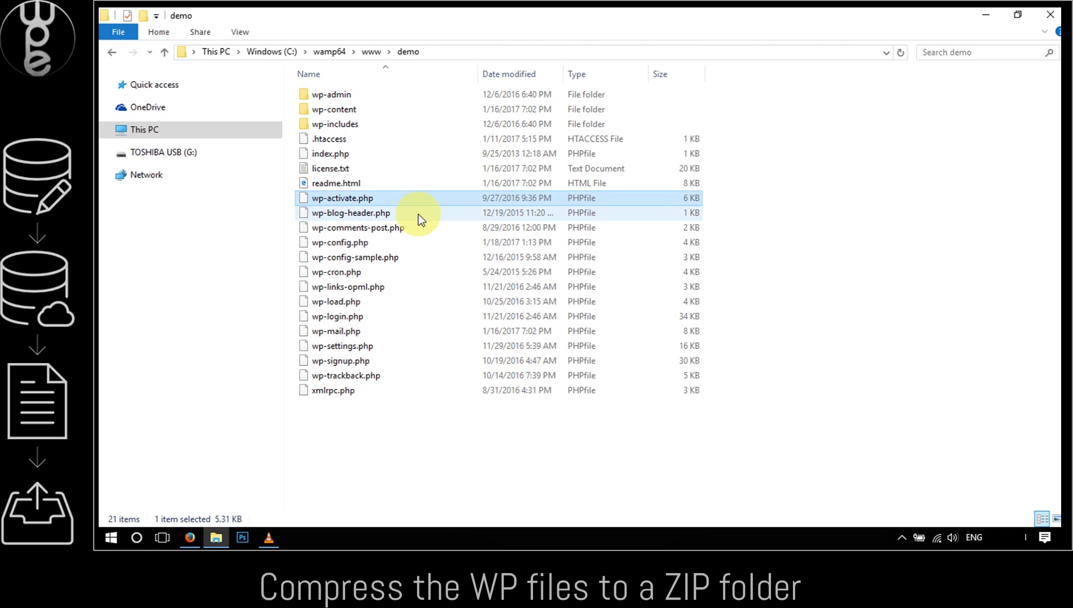
key("ctrl+a")
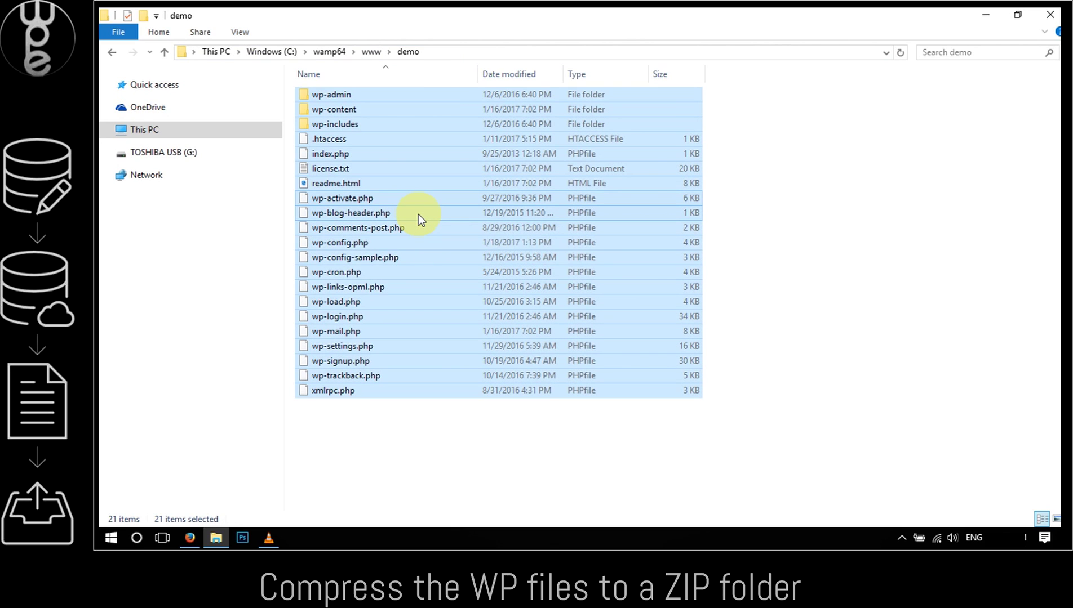
right_click(418, 214)
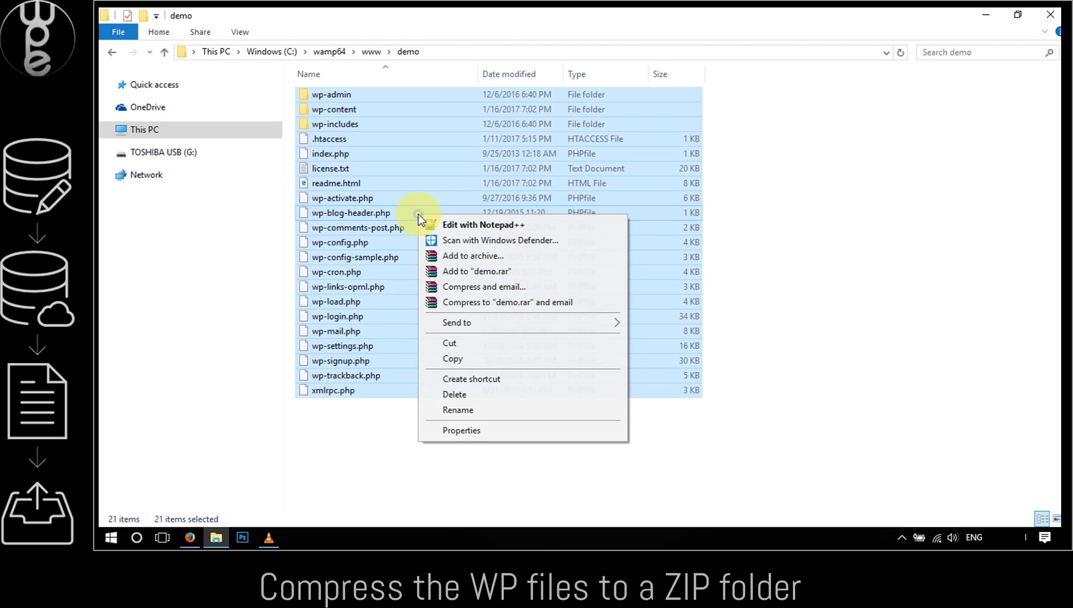
left_click(450, 256)
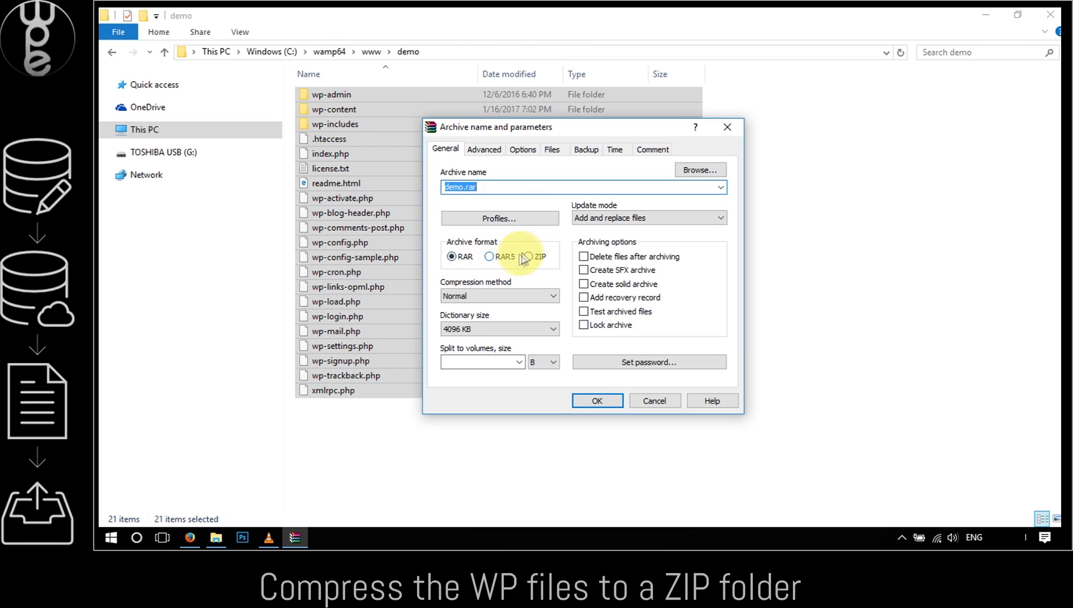
left_click(527, 256)
double_click(485, 188)
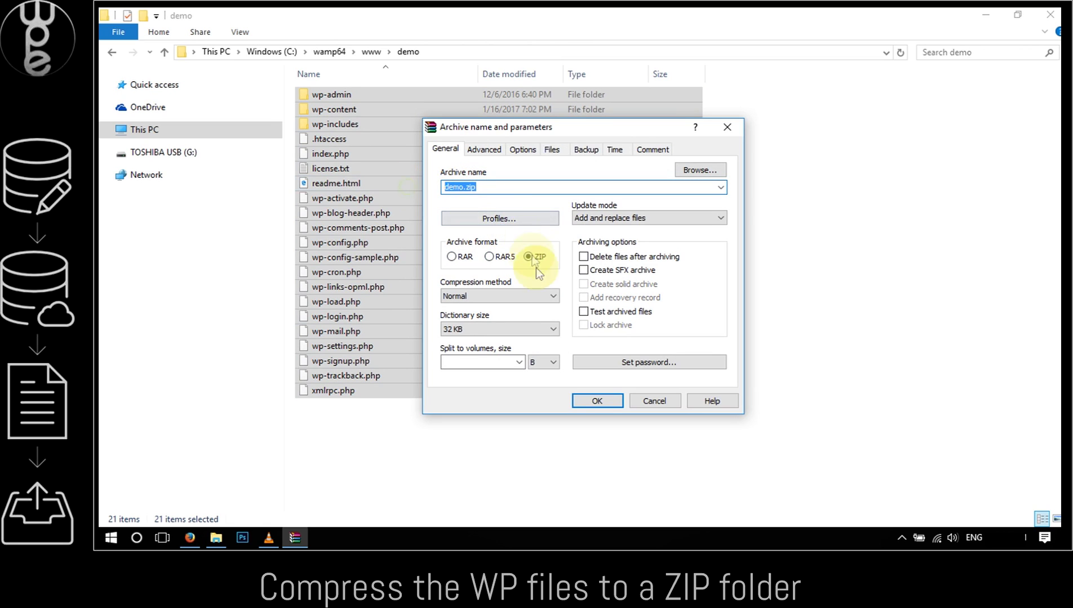
left_click(609, 402)
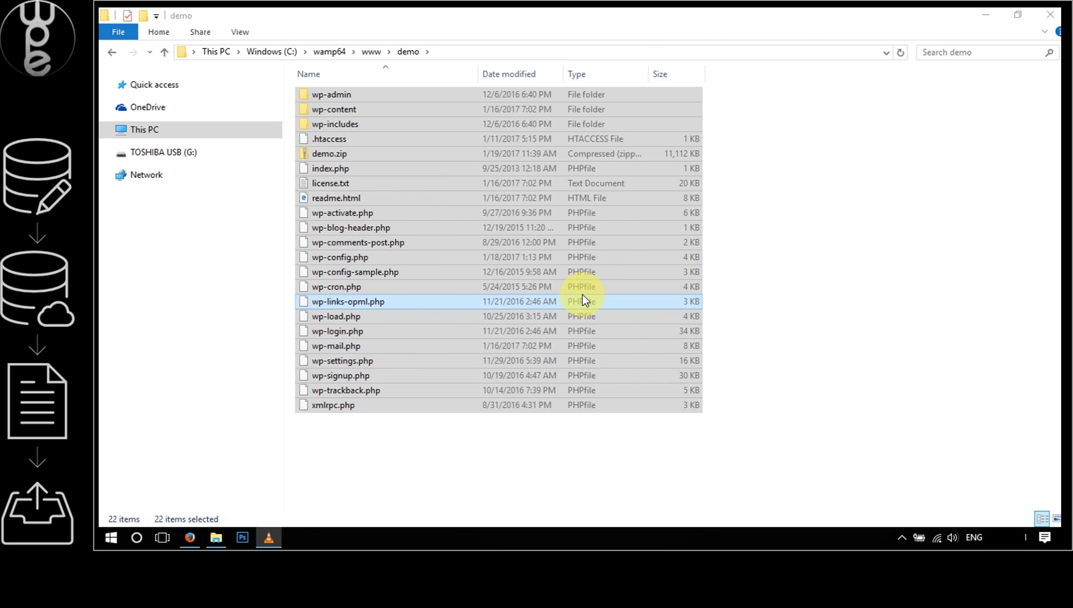
Select the new demo.zip and switch to the cPanel page in Firefox
left_click(726, 169)
left_click(327, 157)
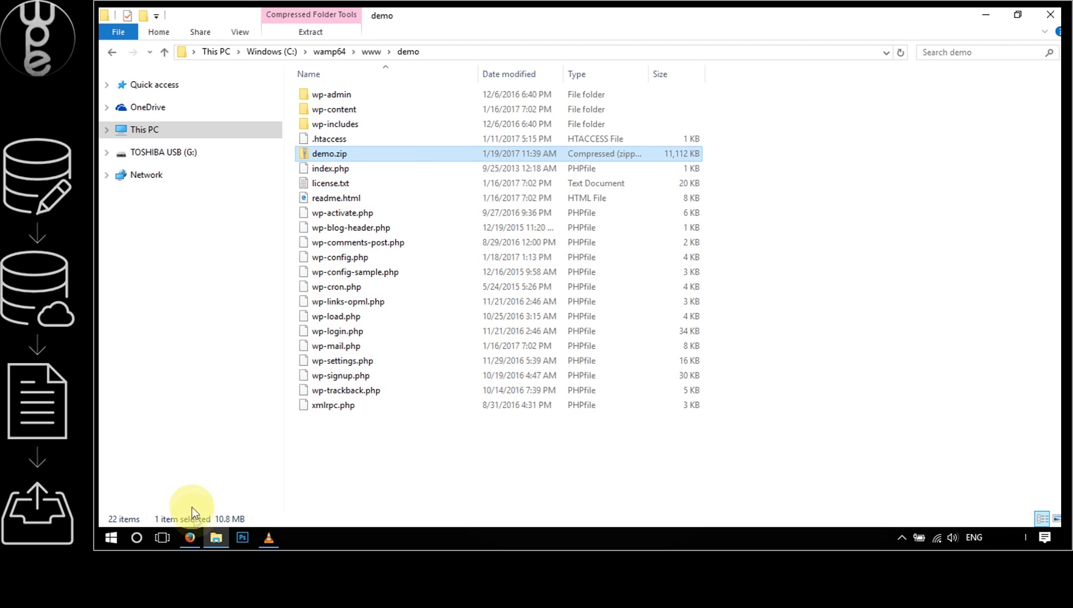
left_click(191, 538)
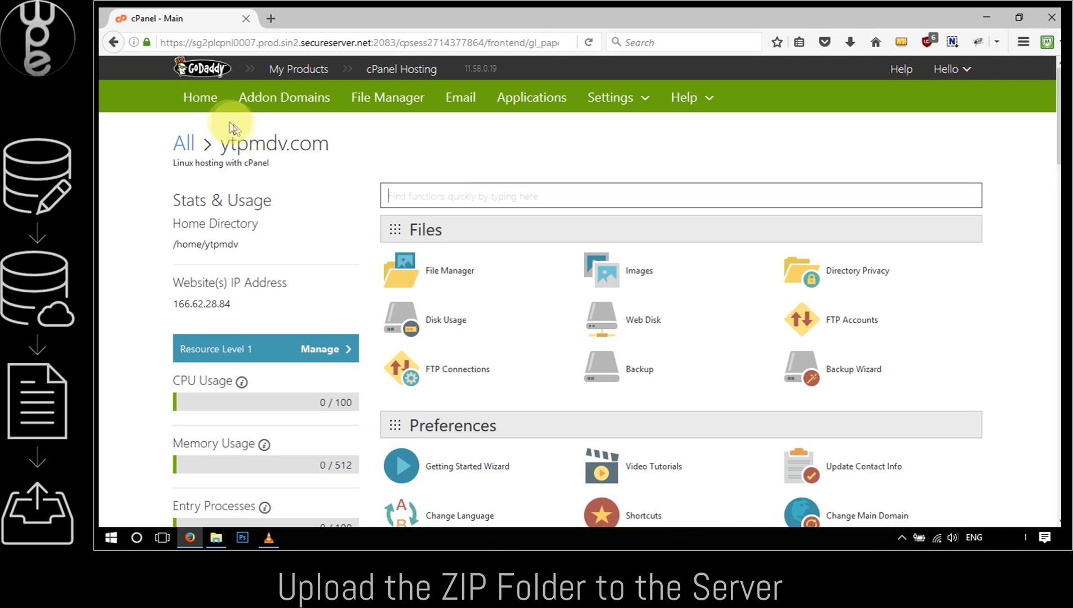
Open File Manager and enter the demo folder under public_html on the server
left_click(390, 99)
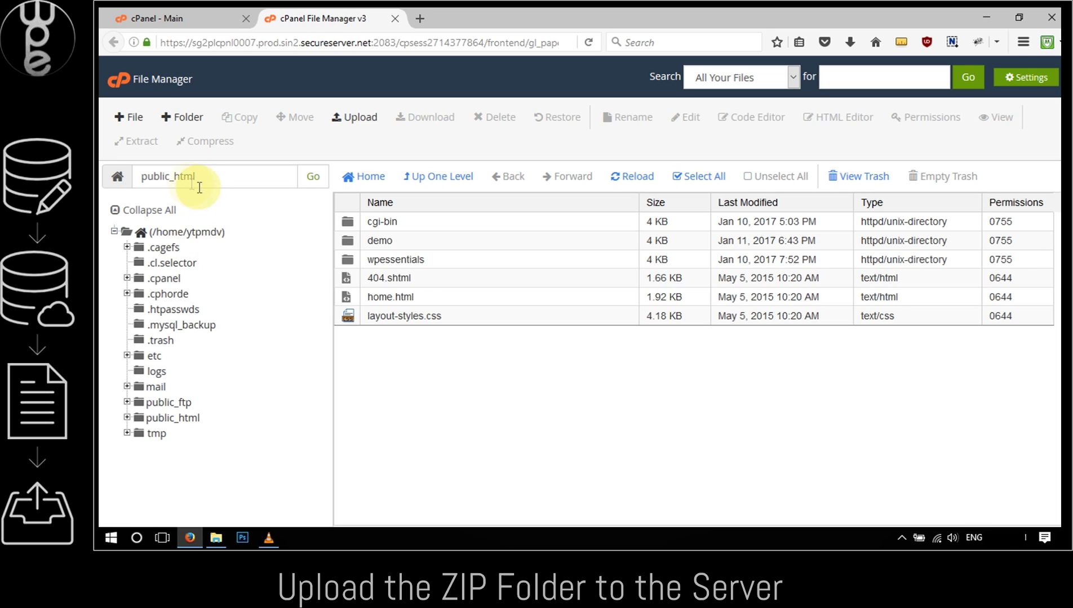
left_click(375, 241)
left_click(375, 241)
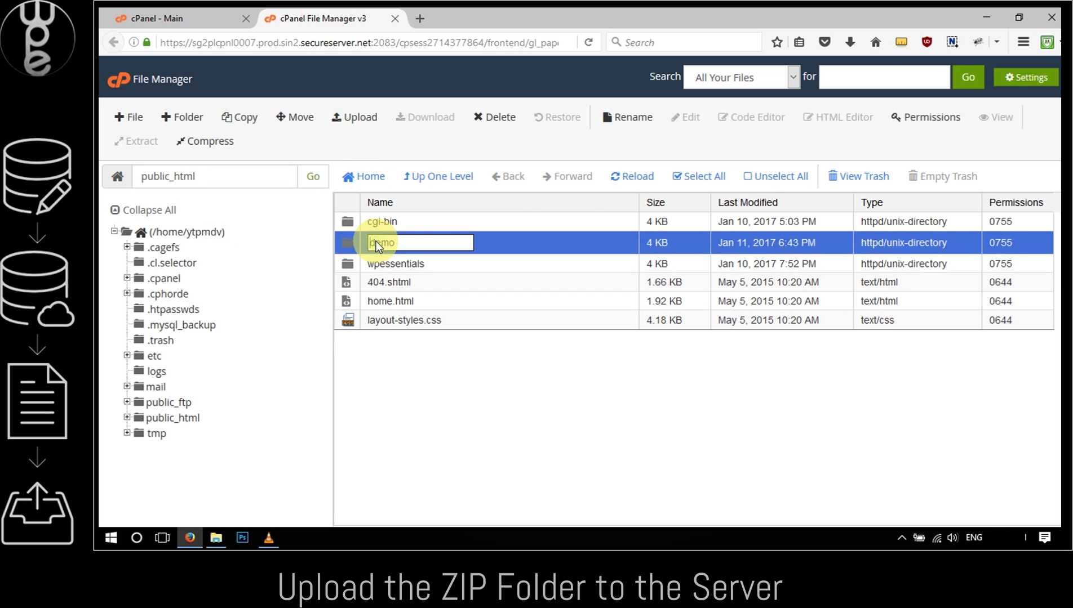
left_click(495, 248)
double_click(494, 248)
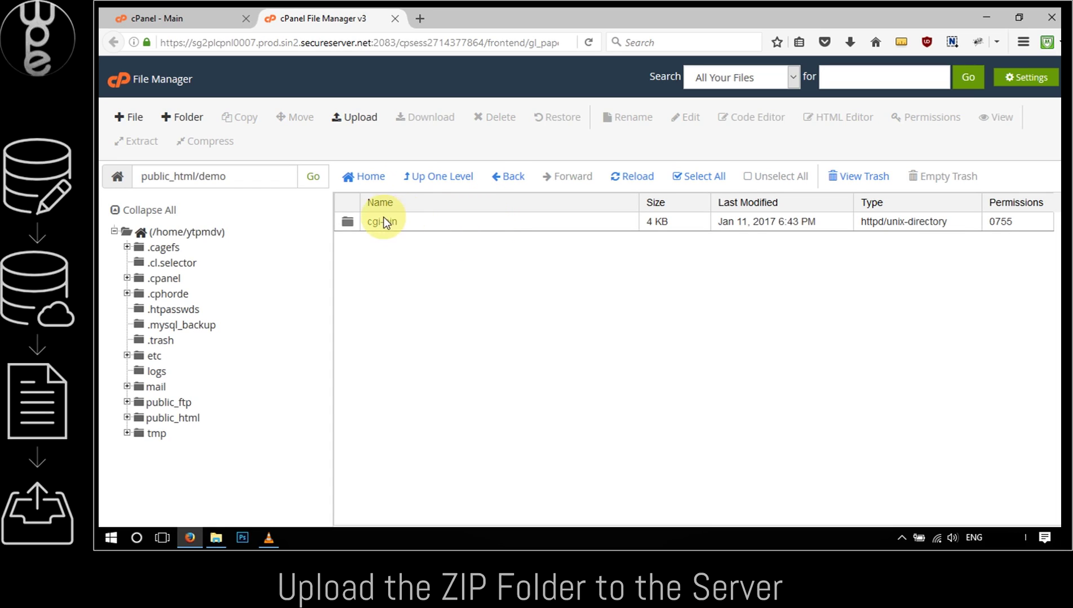
Upload C:\wamp64\www\demo\demo.zip into that folder and return to its listing
left_click(358, 120)
left_click(122, 186)
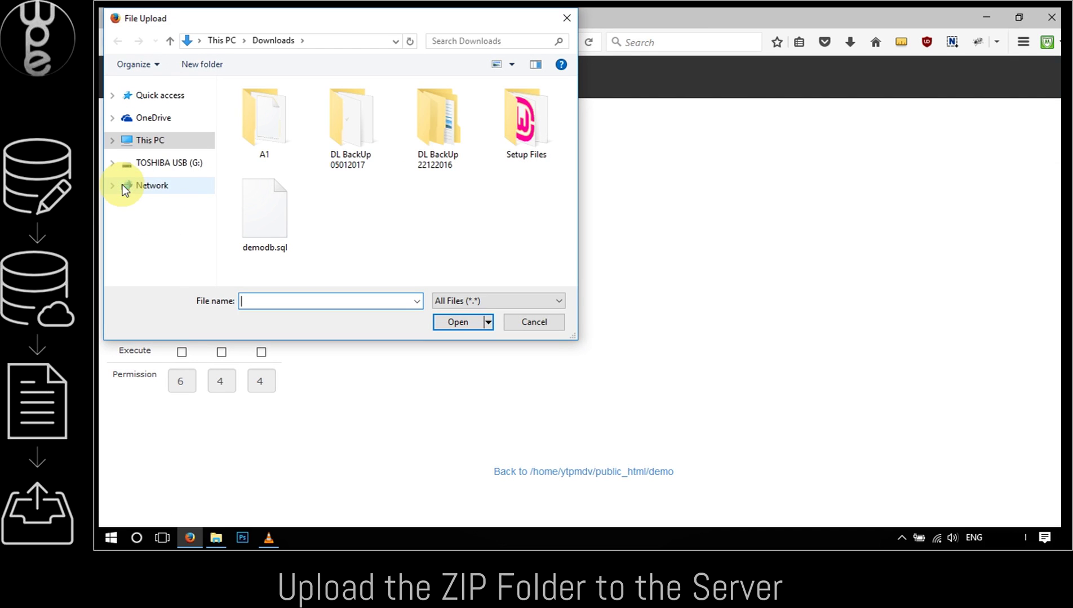
left_click(169, 139)
double_click(431, 151)
scroll(304, 138, "down", 3)
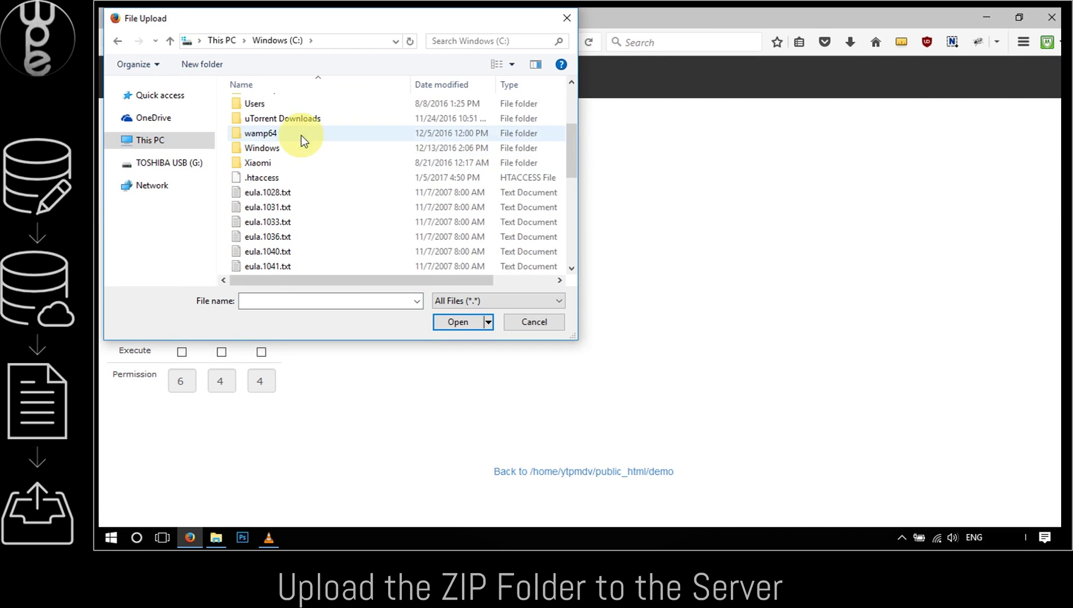
double_click(301, 135)
double_click(275, 228)
double_click(297, 119)
left_click(265, 164)
left_click(459, 322)
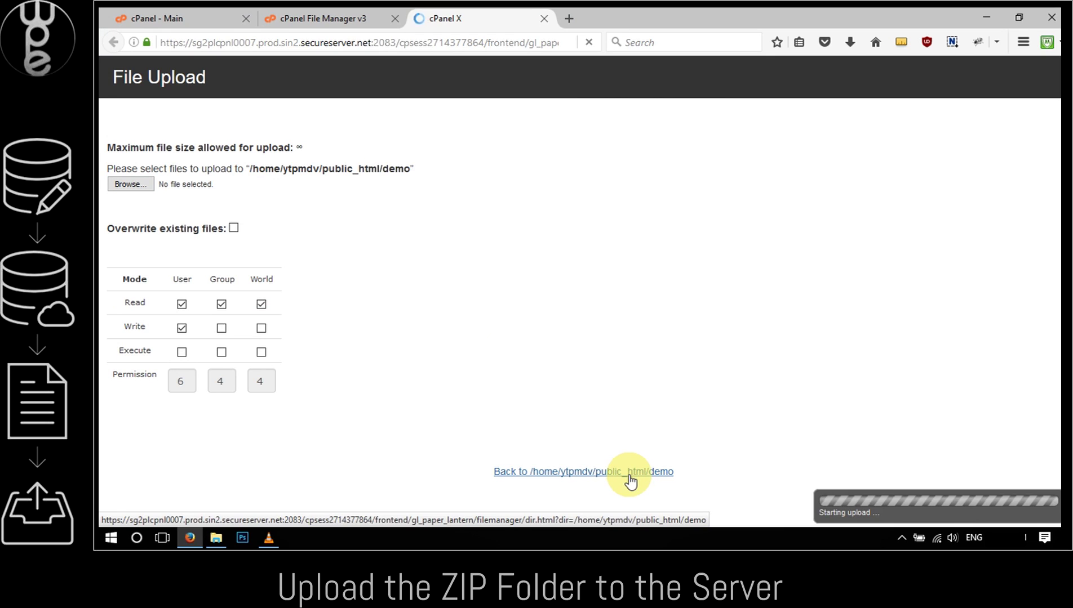
left_click(546, 471)
Extract demo.zip into public_html/demo and reload the listing to show the files
right_click(470, 243)
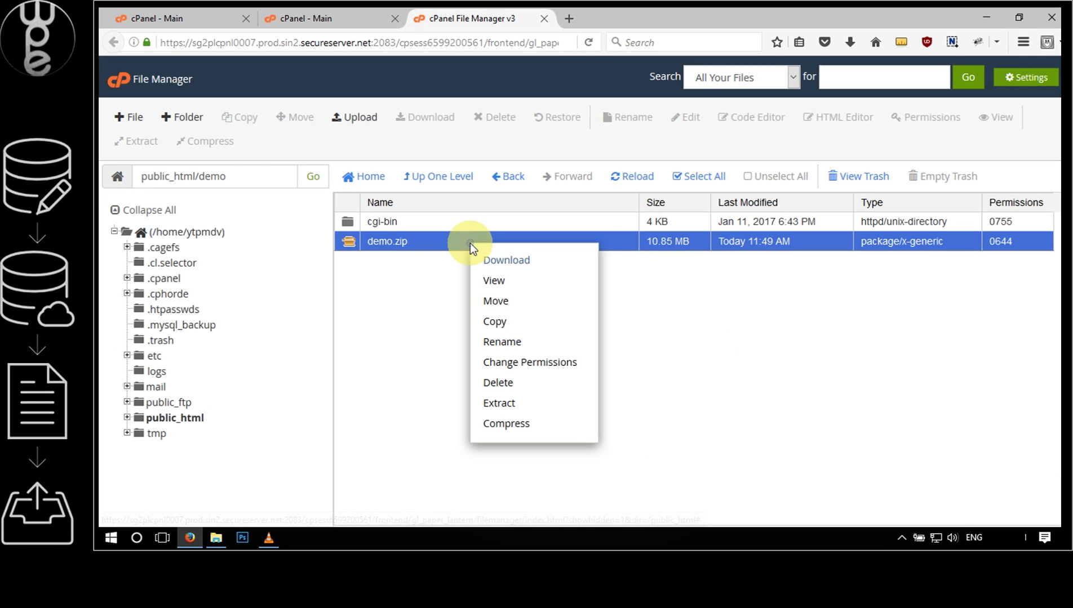
left_click(506, 405)
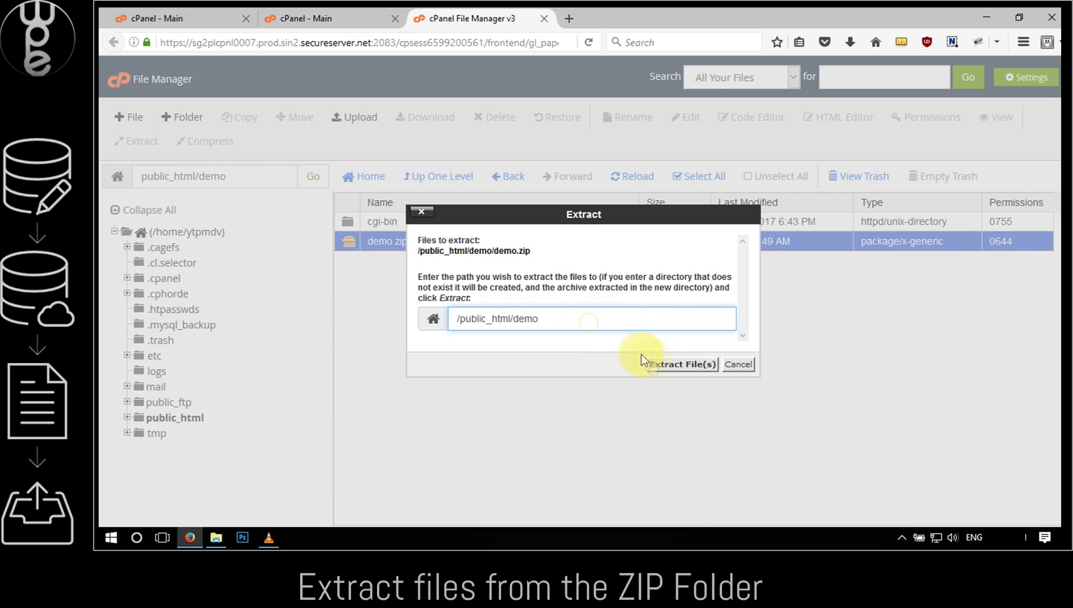
left_click(656, 366)
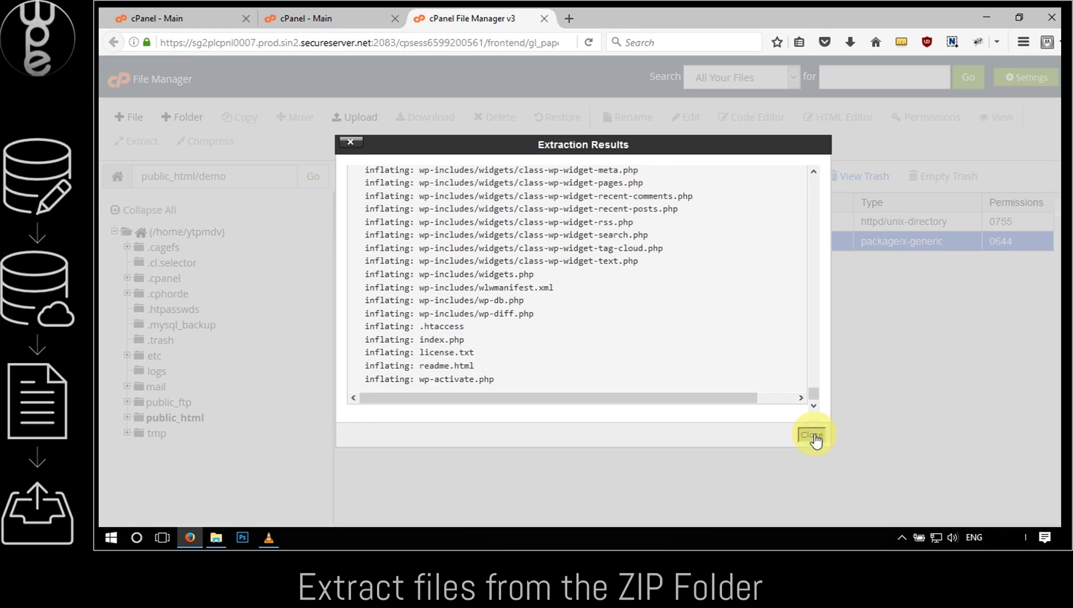
left_click(814, 439)
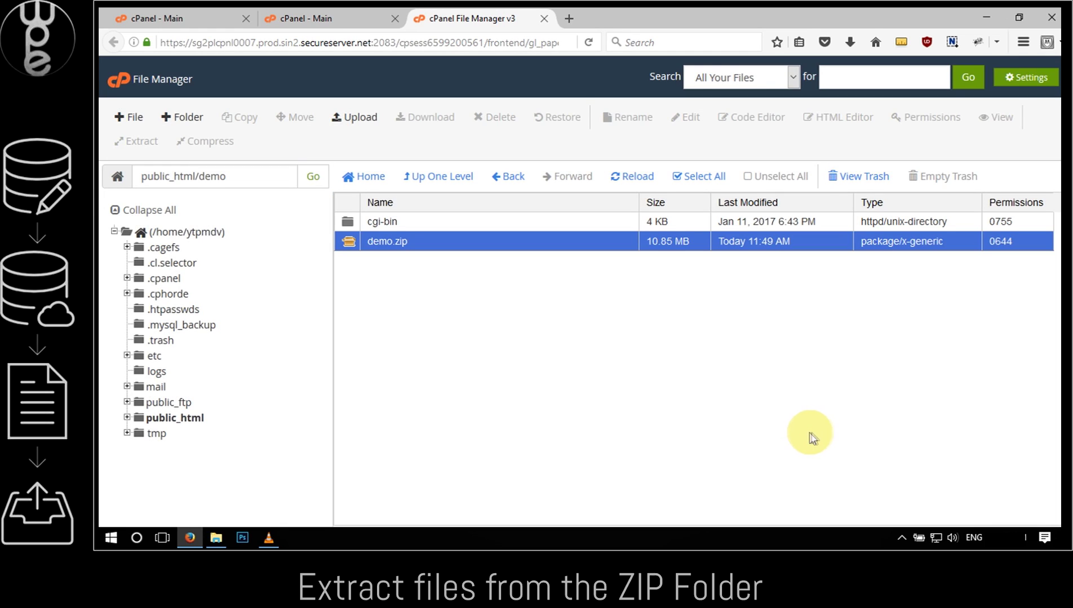
left_click(626, 177)
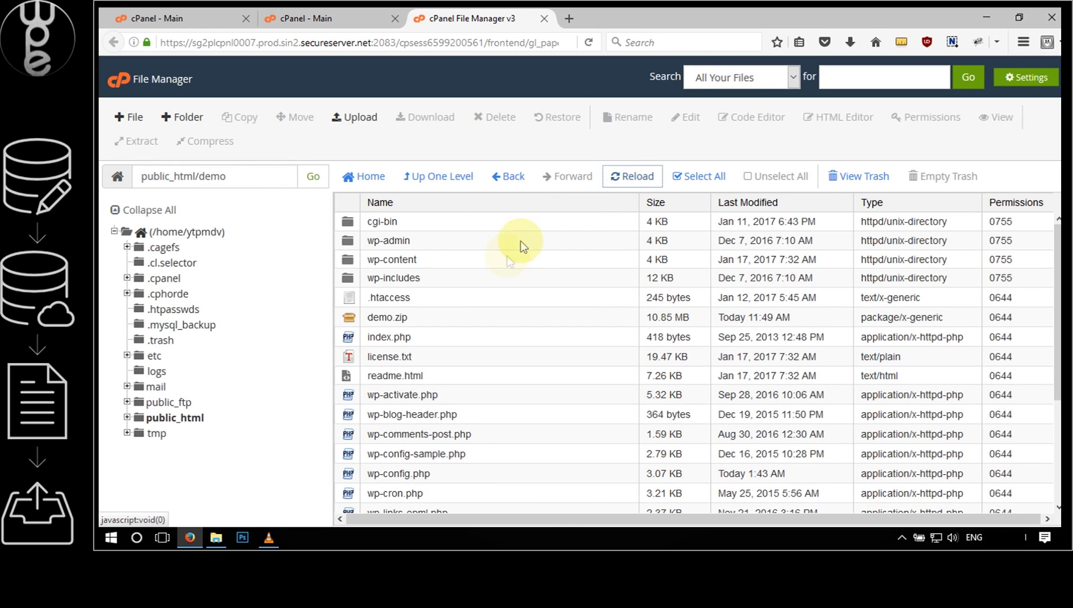
Delete demo.zip, confirming its move to the trash
left_click(485, 315)
right_click(485, 316)
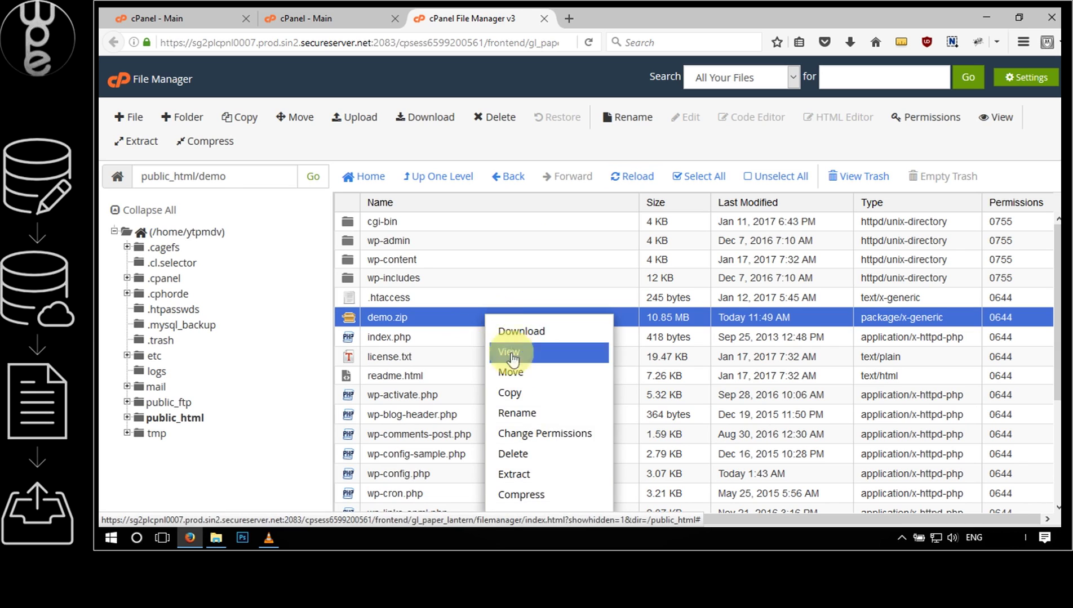
left_click(518, 453)
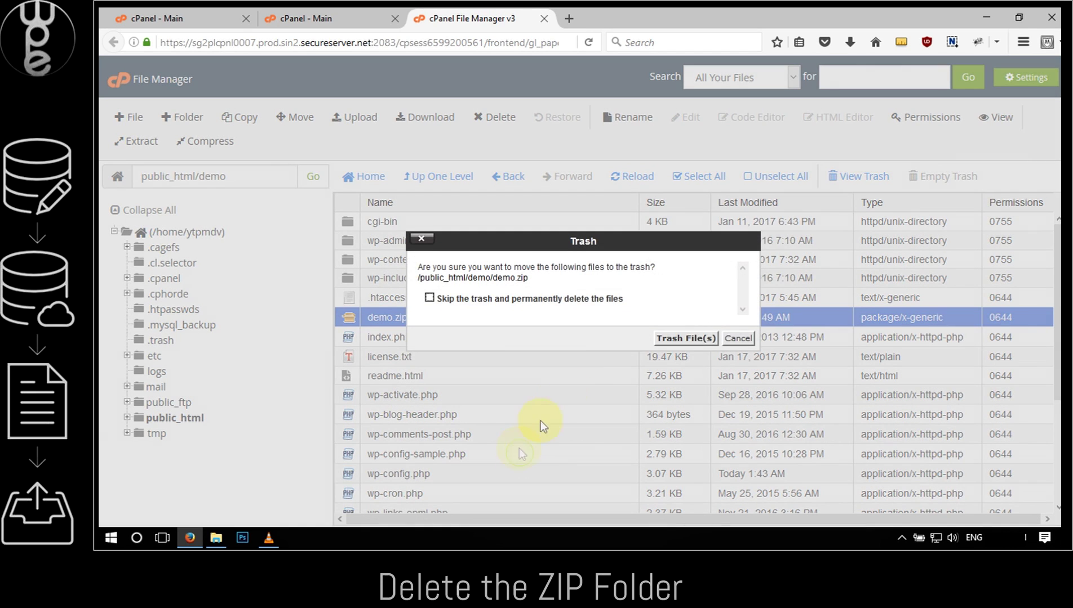
left_click(685, 338)
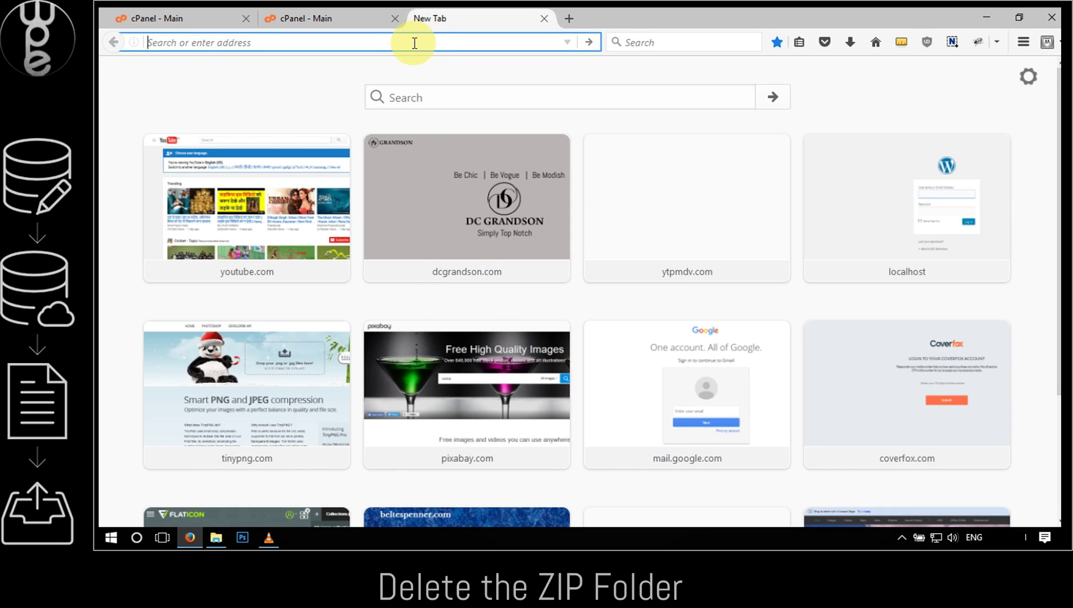
Load the live site demo.ytpmdv.com and scroll through it
type("demo")
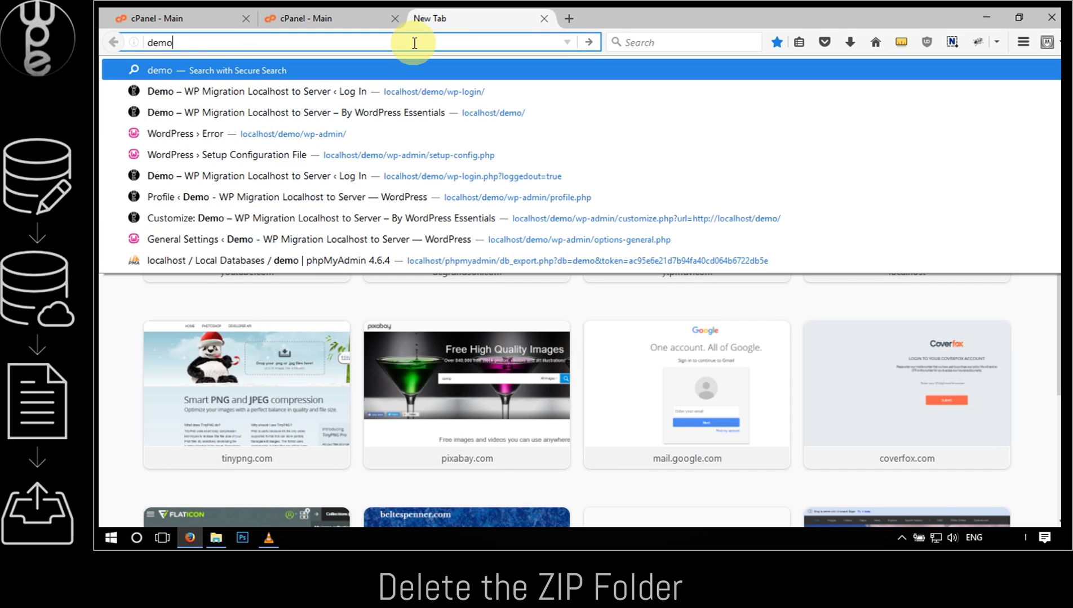
type(".ytpmd")
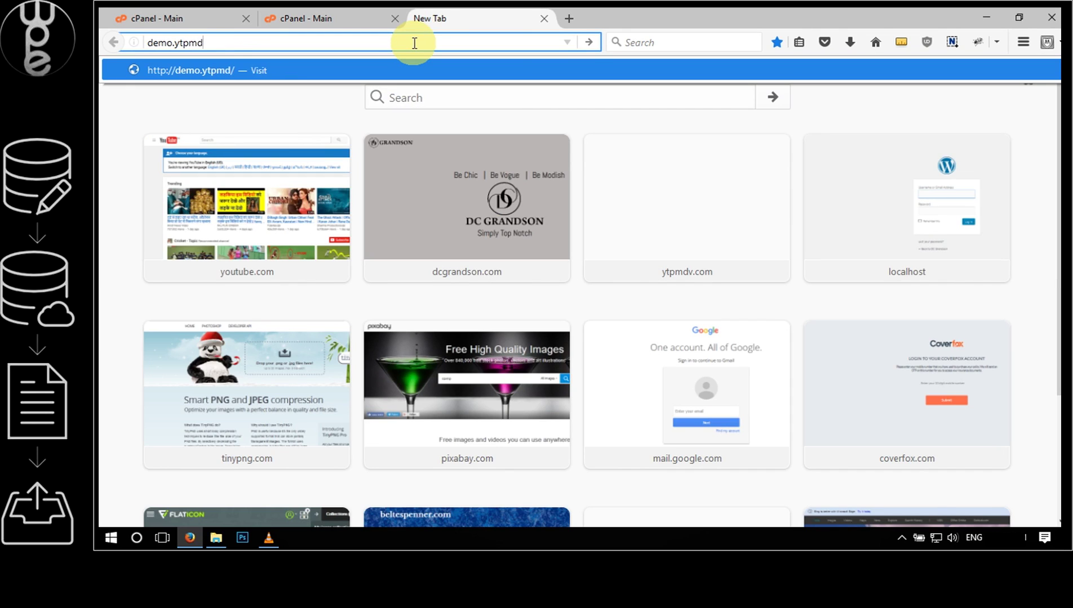
type("v.com")
key("Return")
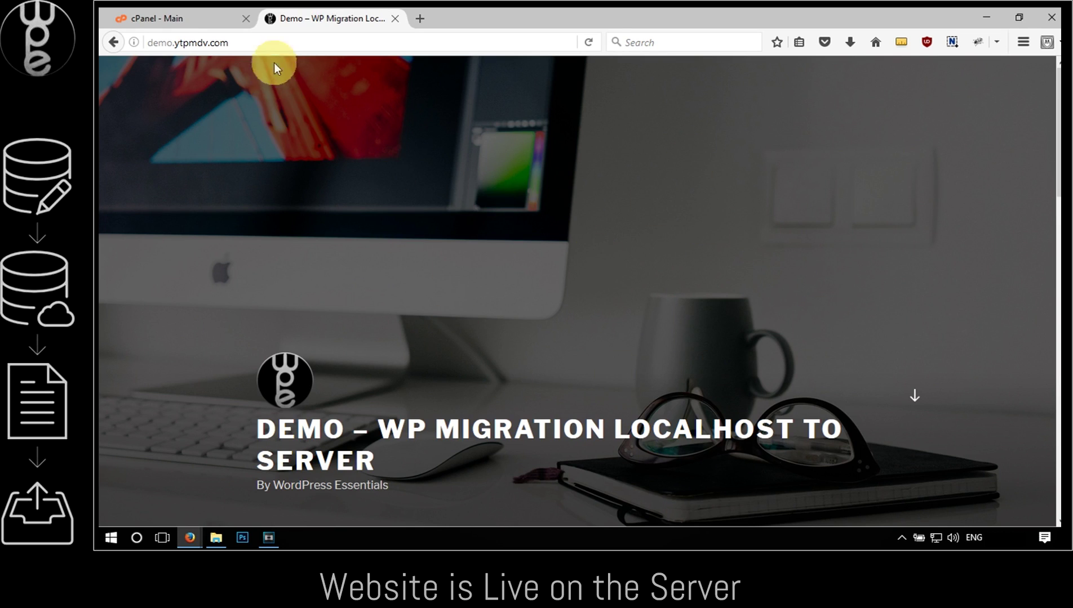
left_click(276, 44)
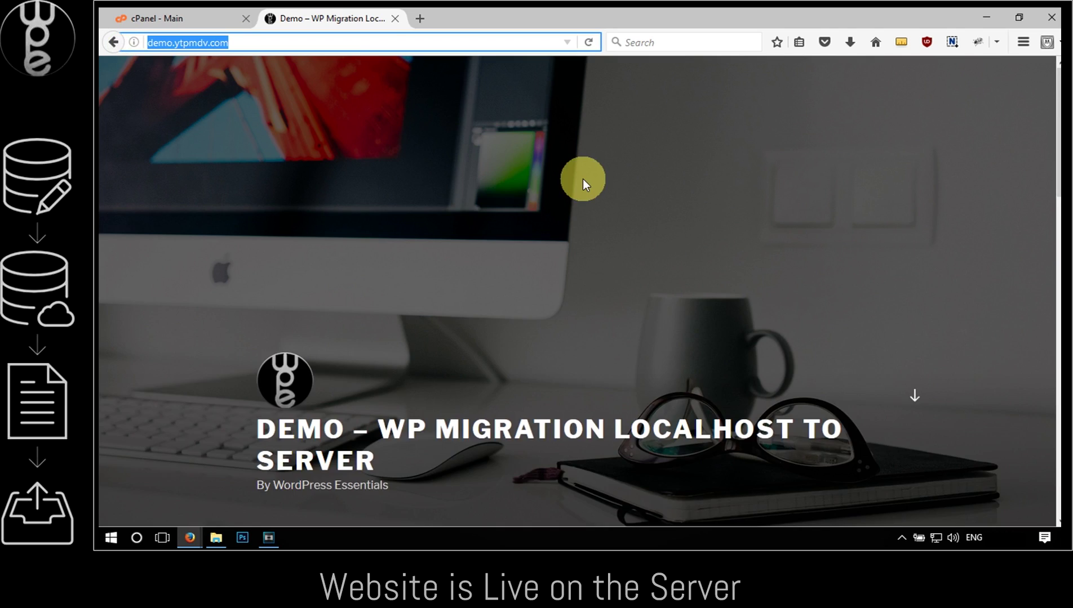
scroll(583, 179, "down", 3)
scroll(582, 181, "down", 10)
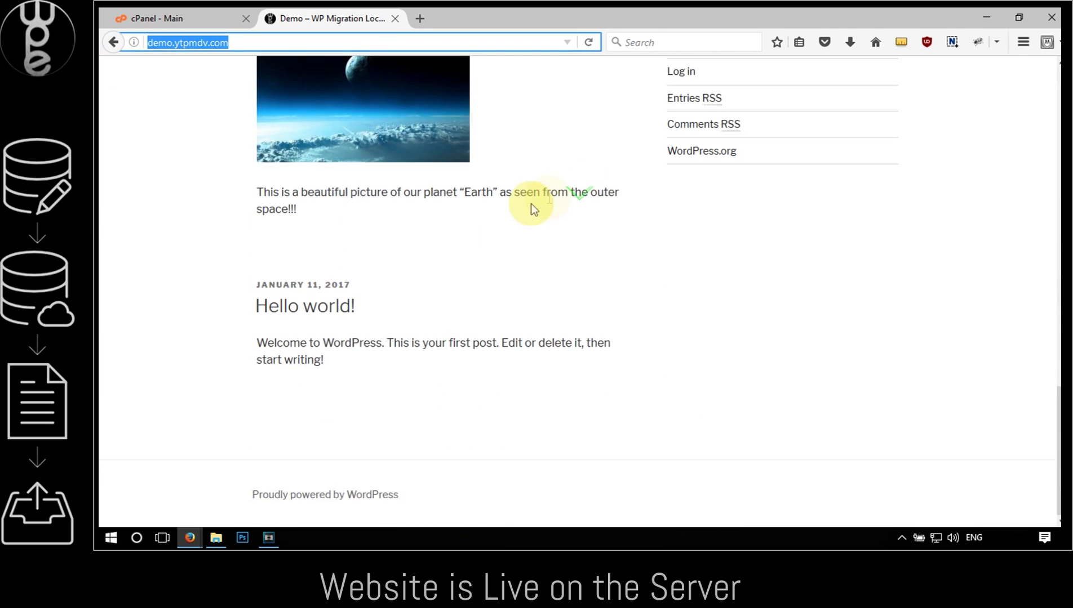
scroll(495, 200, "up", 5)
scroll(459, 197, "up", 8)
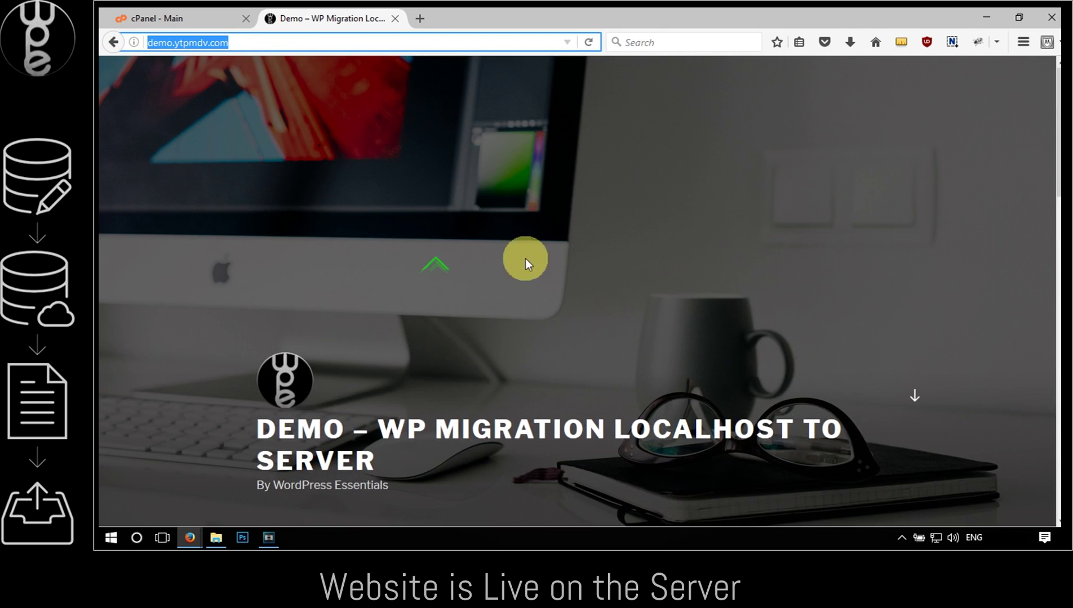
Open localhost/demo/ in a new tab, which shows a database connection error
left_click(420, 18)
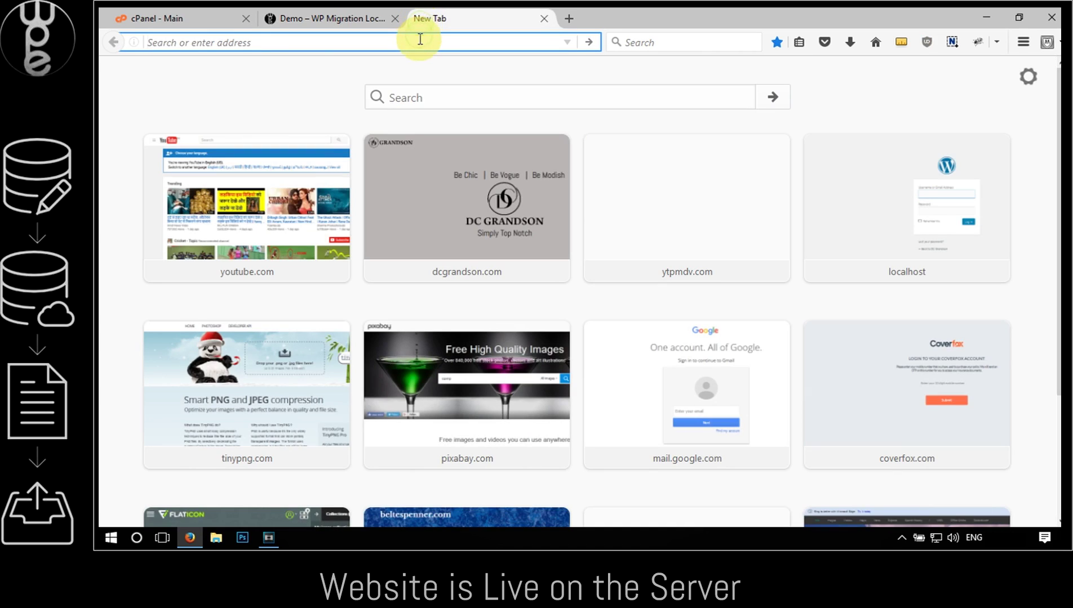
type("local")
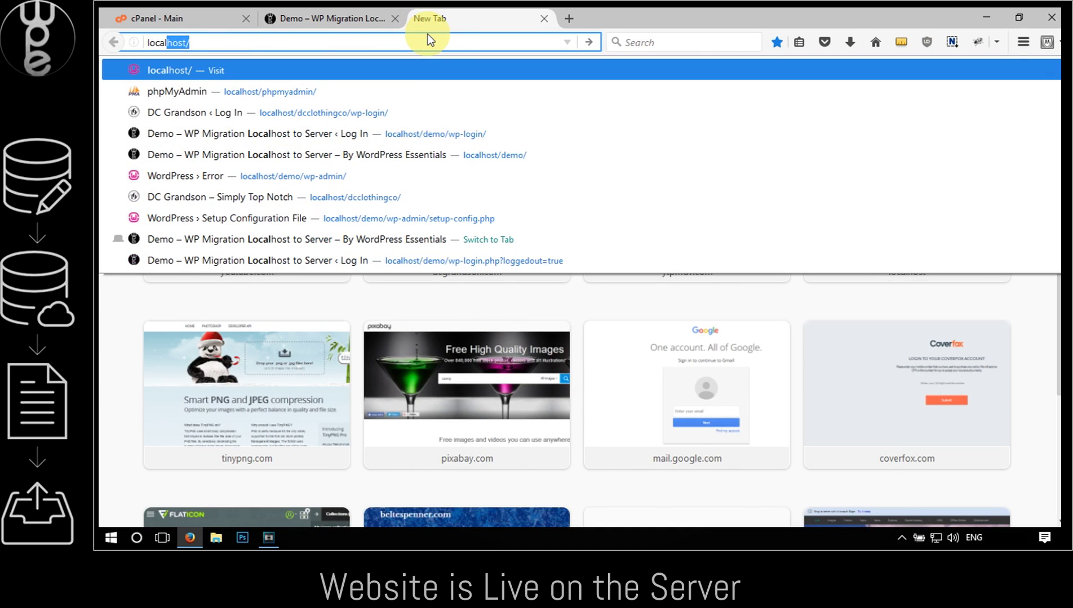
type("host/demo/")
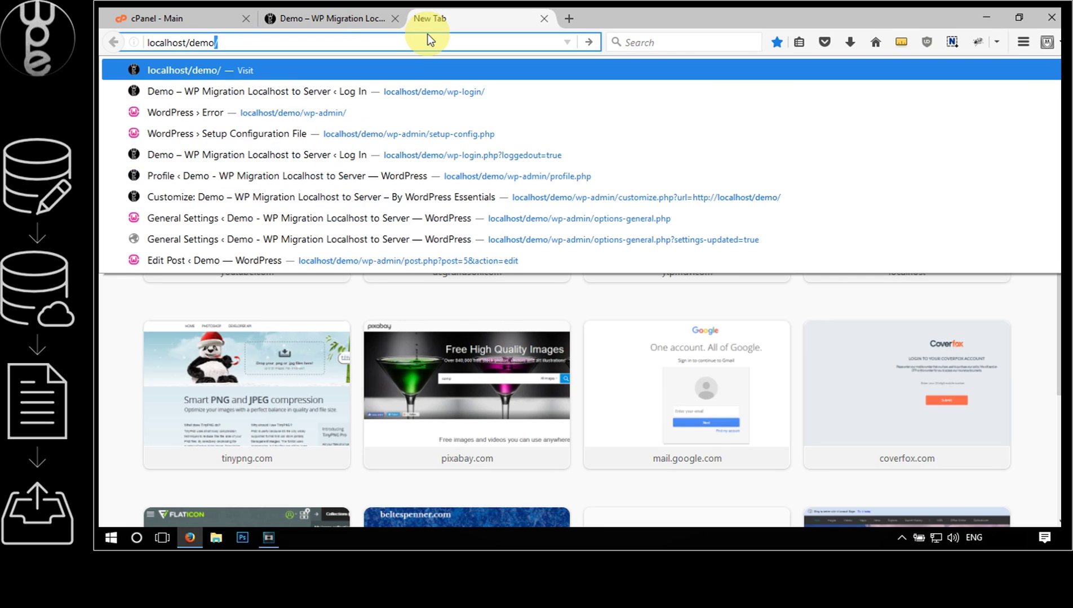
key("Return")
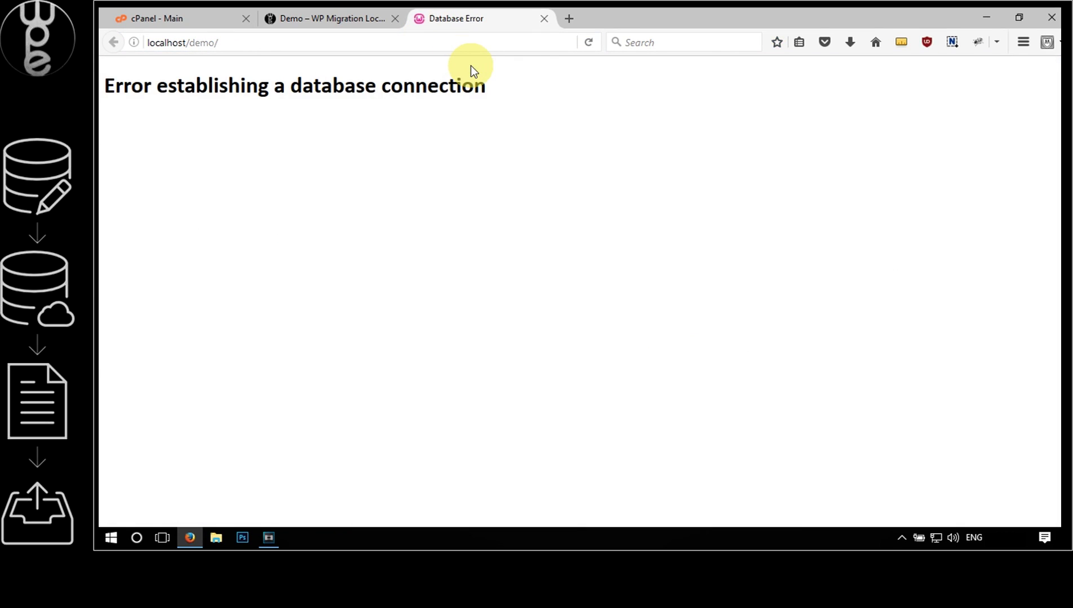
left_click_drag(501, 89, 122, 85)
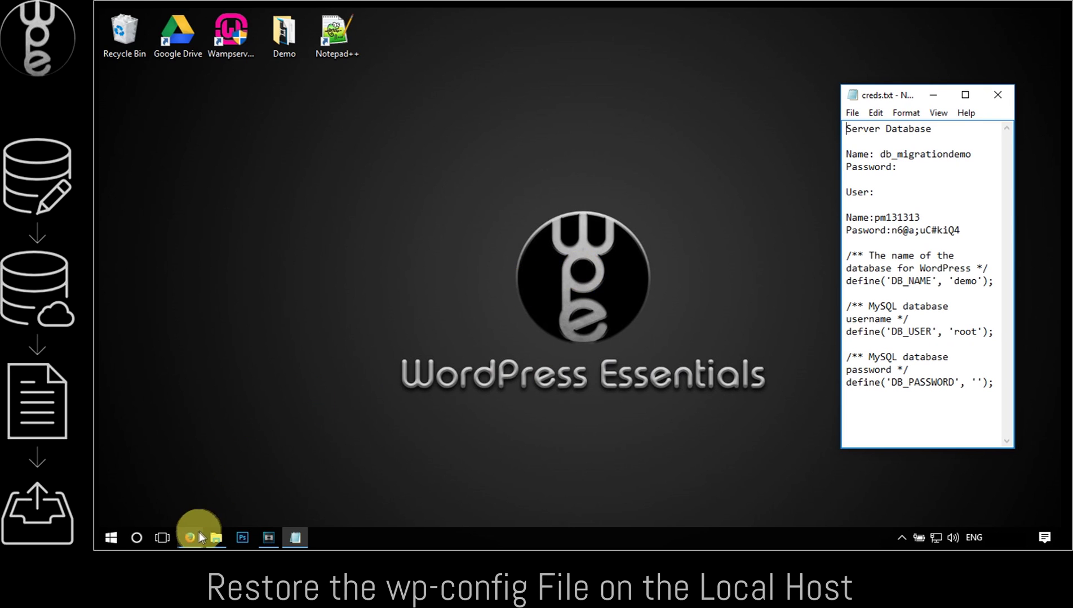
Open wp-config.php from the local demo folder in Notepad++
left_click(209, 539)
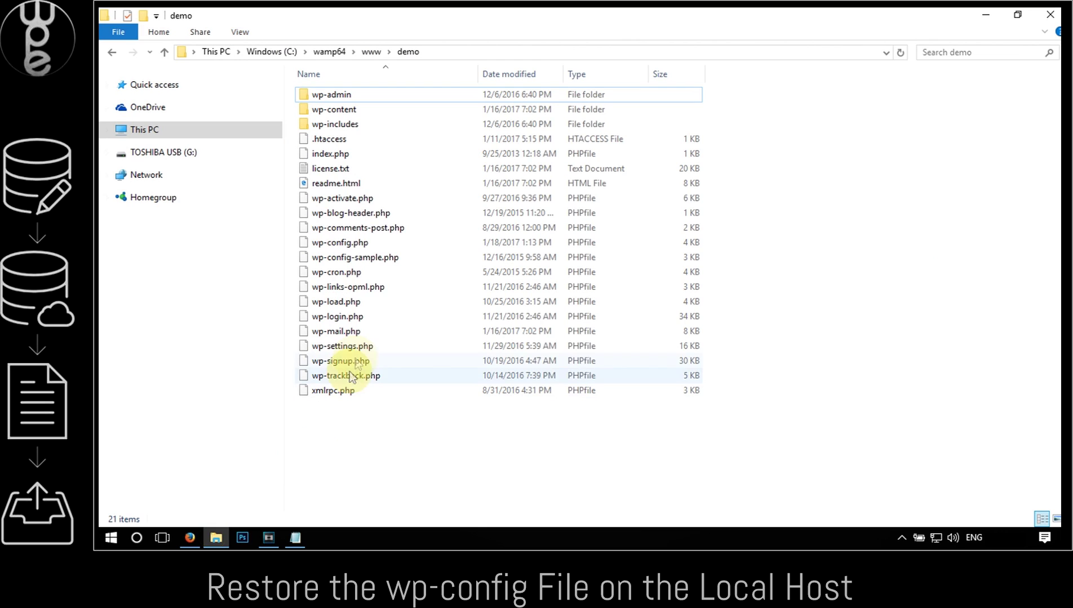
right_click(360, 239)
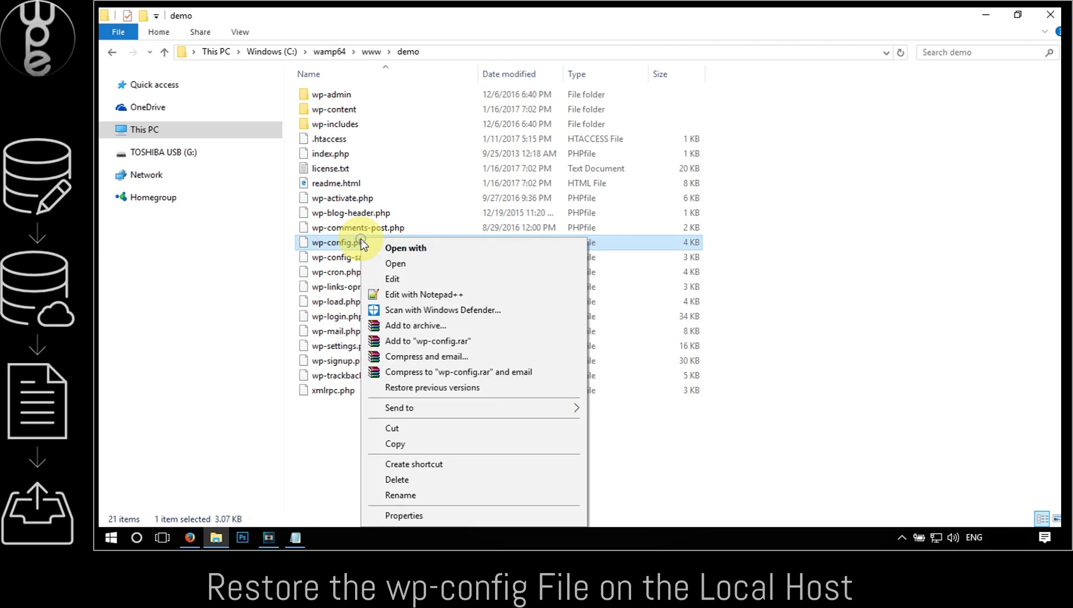
left_click(403, 294)
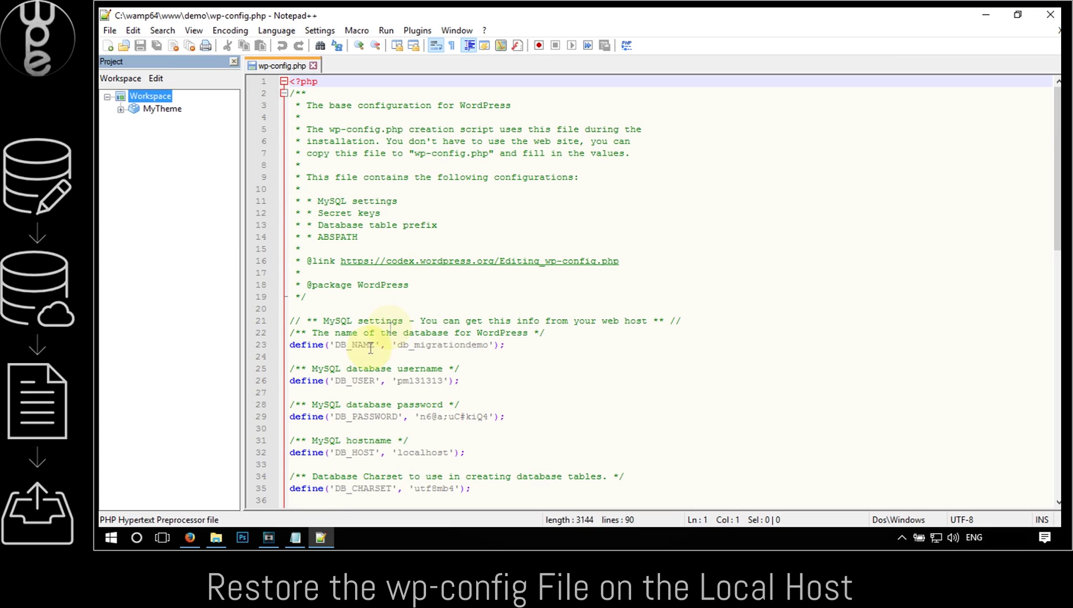
Paste the local settings (demo, root, empty password) over lines 22–29 and save
left_click(295, 537)
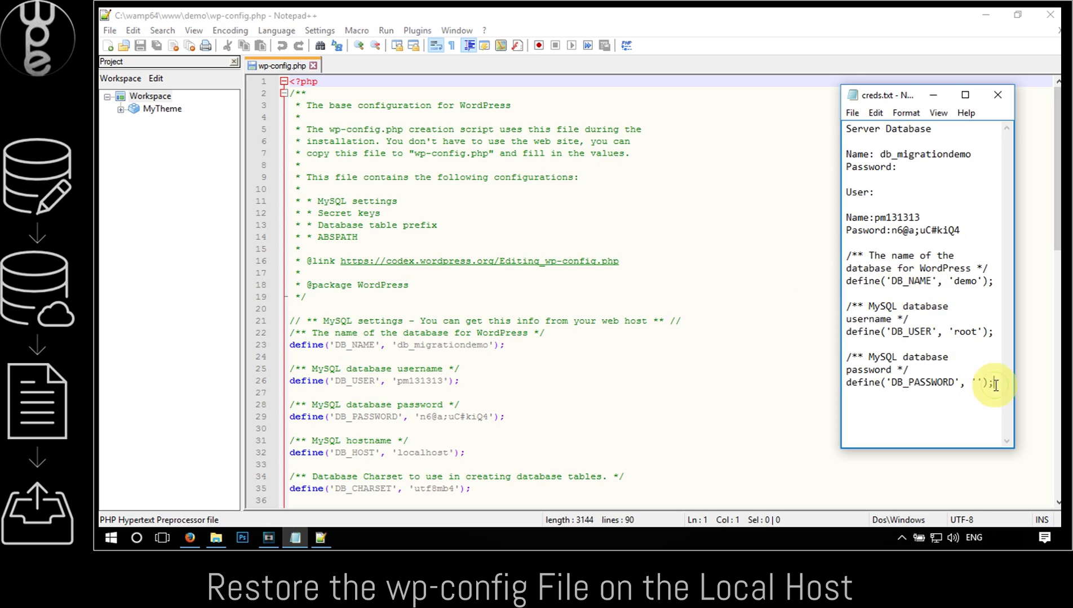
left_click_drag(993, 383, 845, 255)
key("ctrl+c")
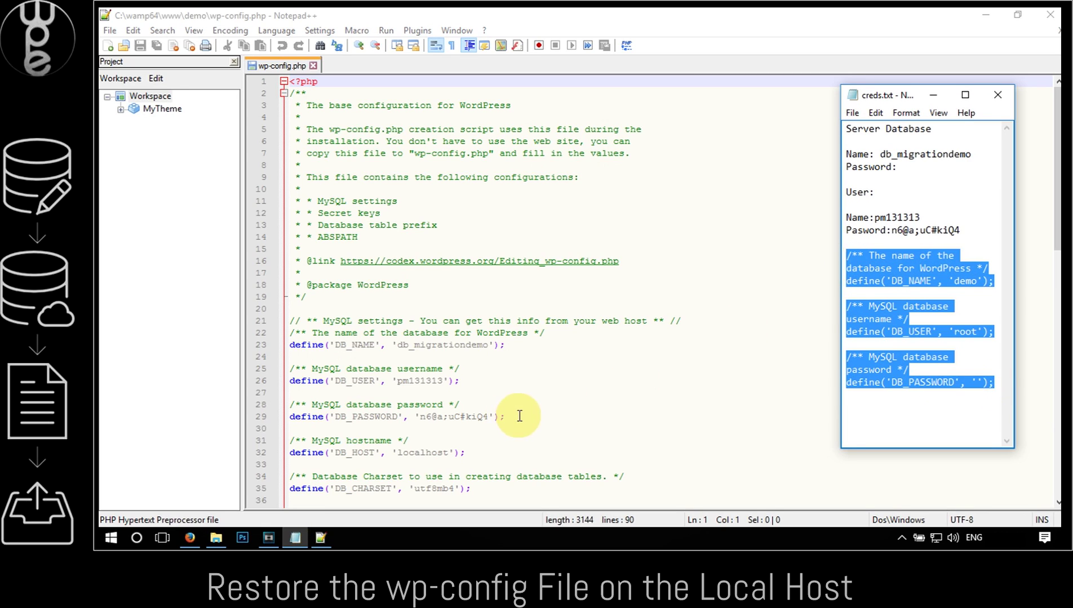
left_click_drag(513, 416, 289, 333)
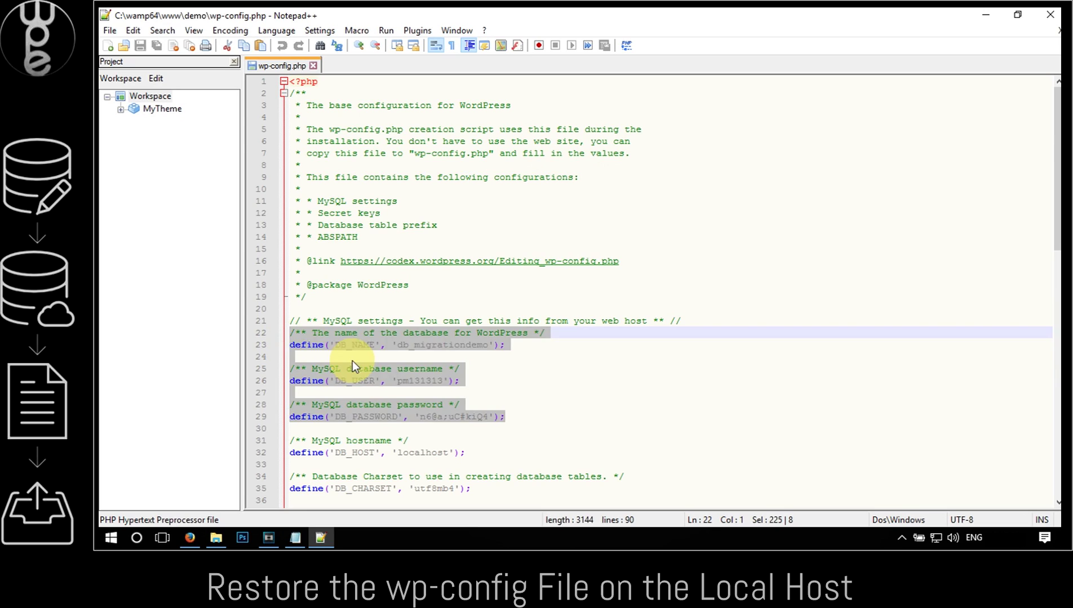
key("ctrl+v")
left_click(109, 30)
left_click(163, 107)
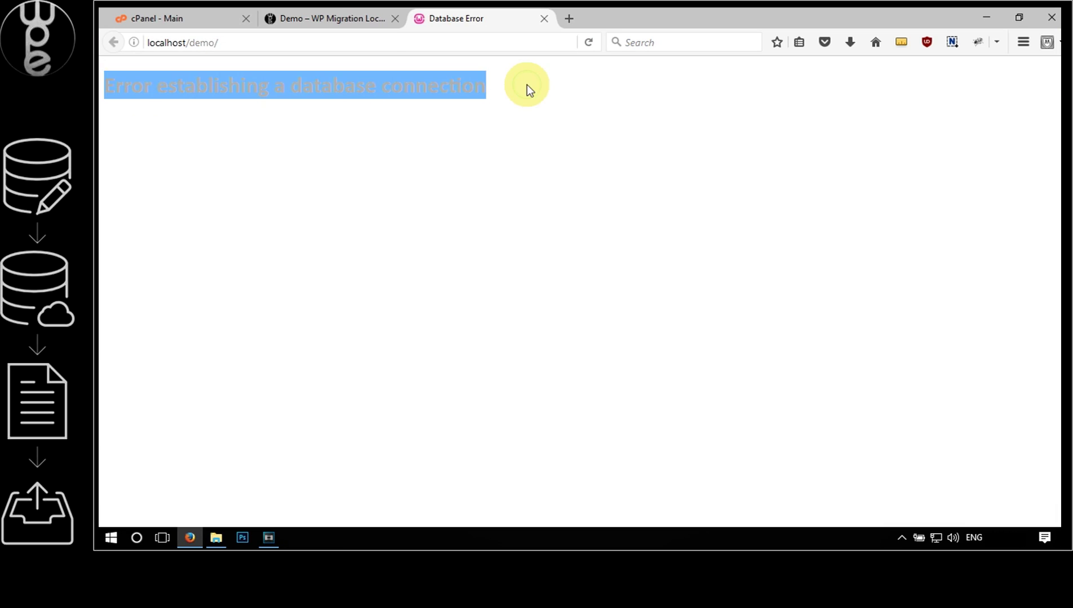
left_click(527, 85)
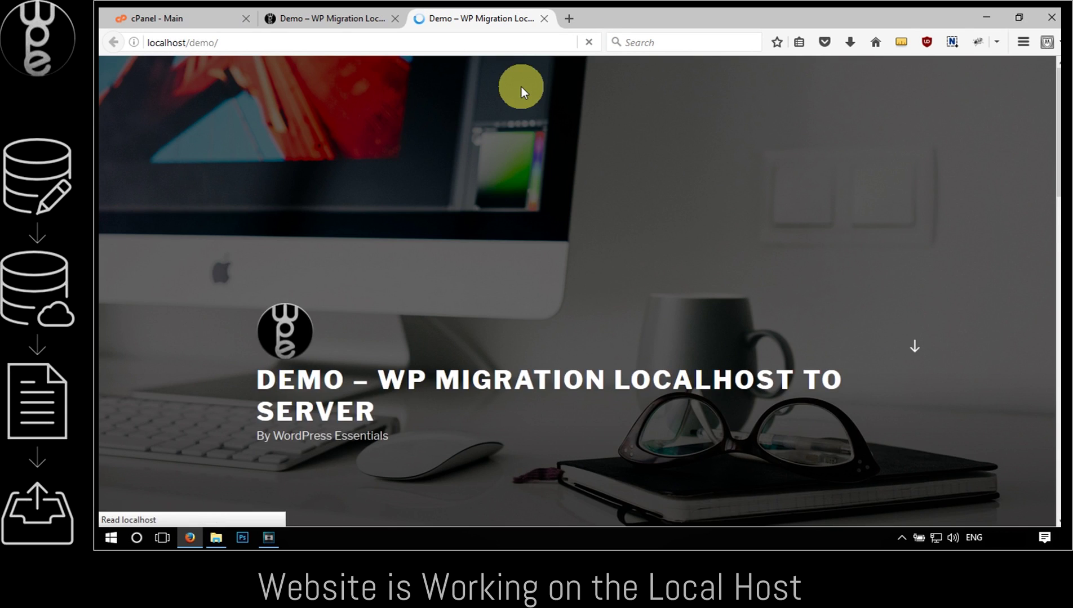
Scroll localhost/demo/ to check the Demo Post 2, Demo Post 1 and Hello world! posts
scroll(537, 179, "down", 5)
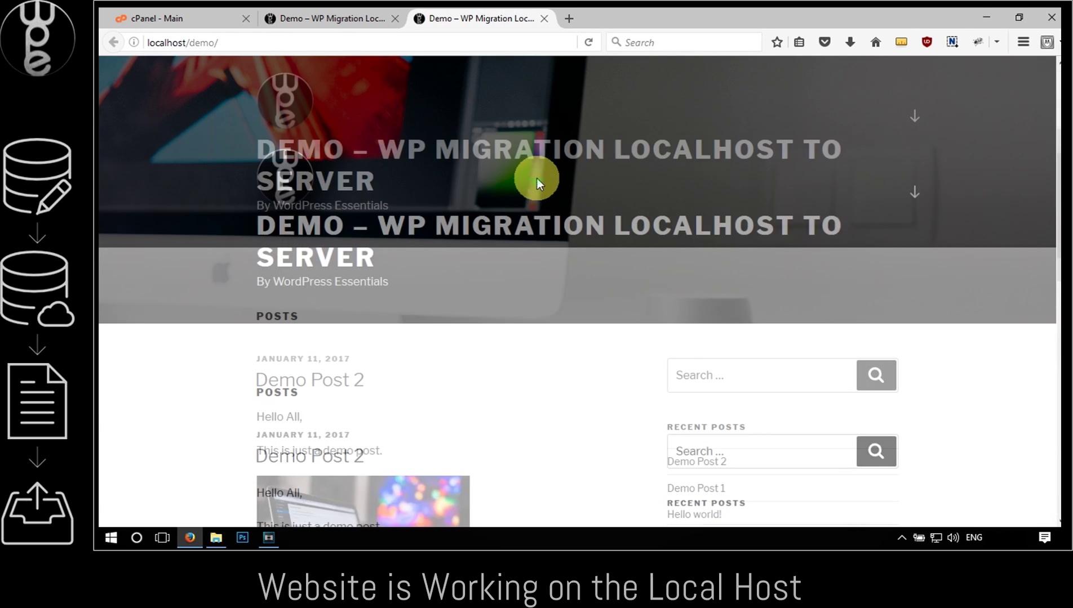
scroll(536, 179, "down", 10)
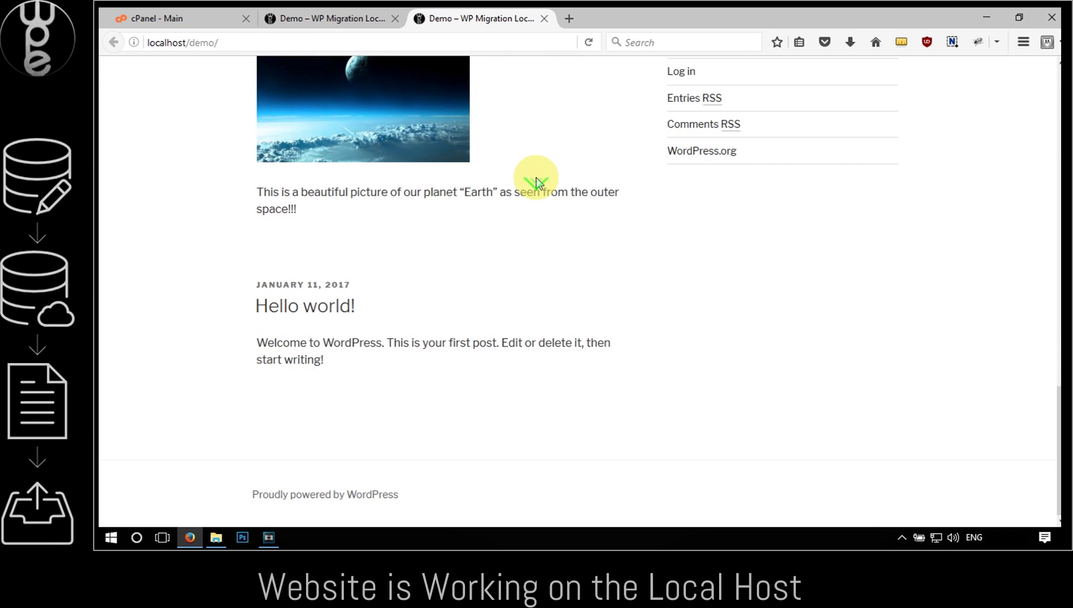
scroll(536, 181, "up", 12)
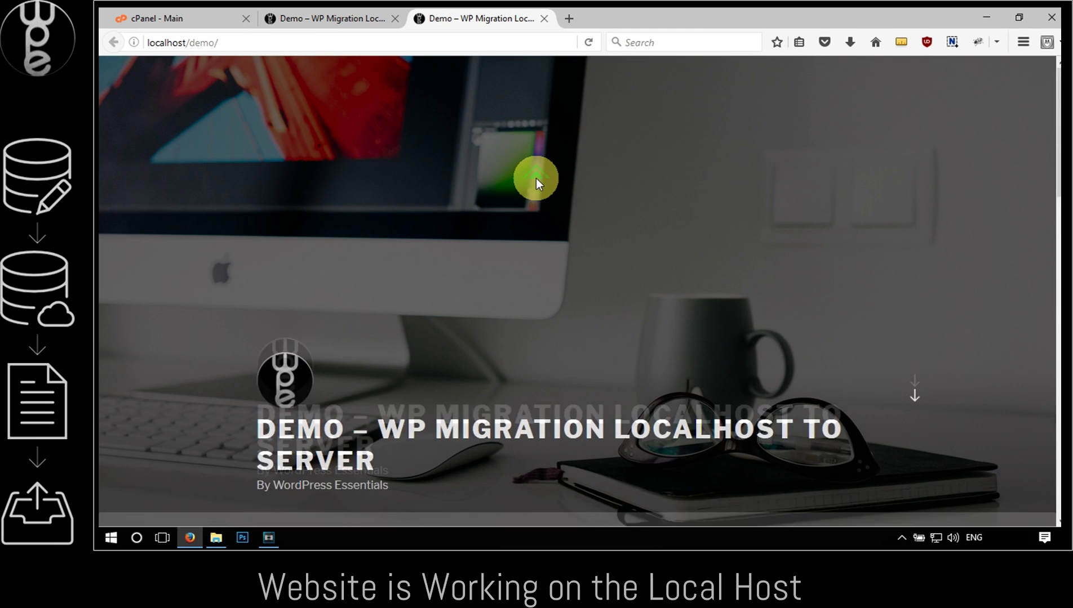